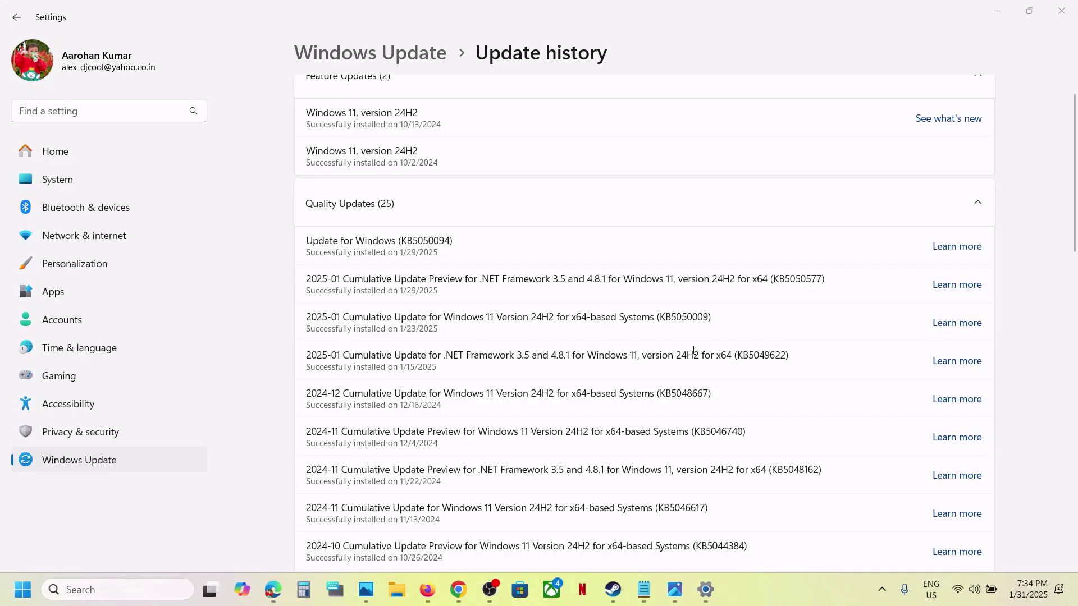
Highlight update KB5050009 in the update history and view the saved image of its failed installation.
double_click(675, 320)
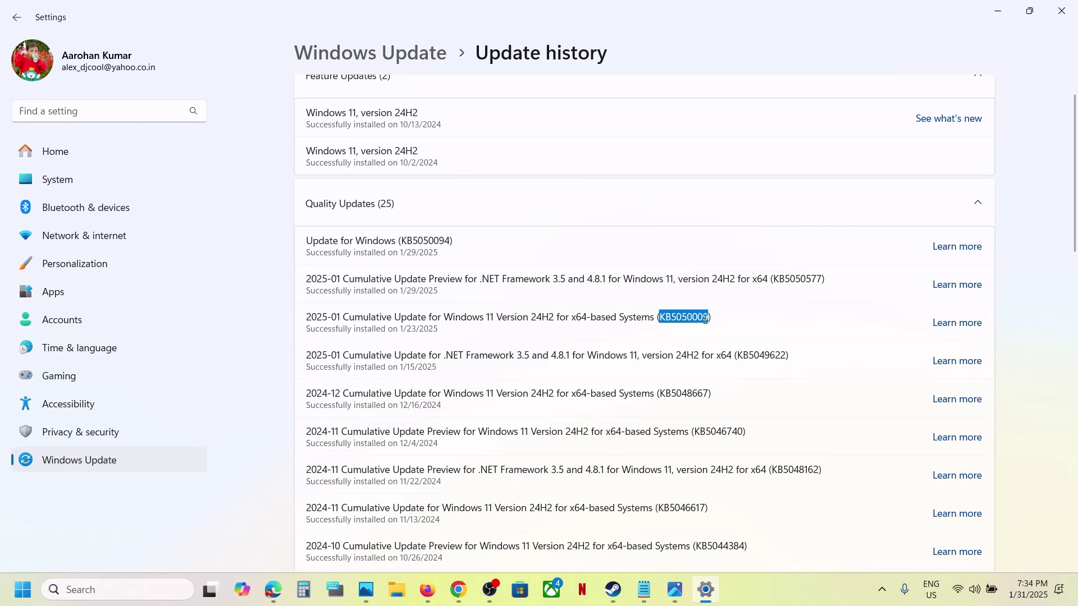
mouse_move(674, 590)
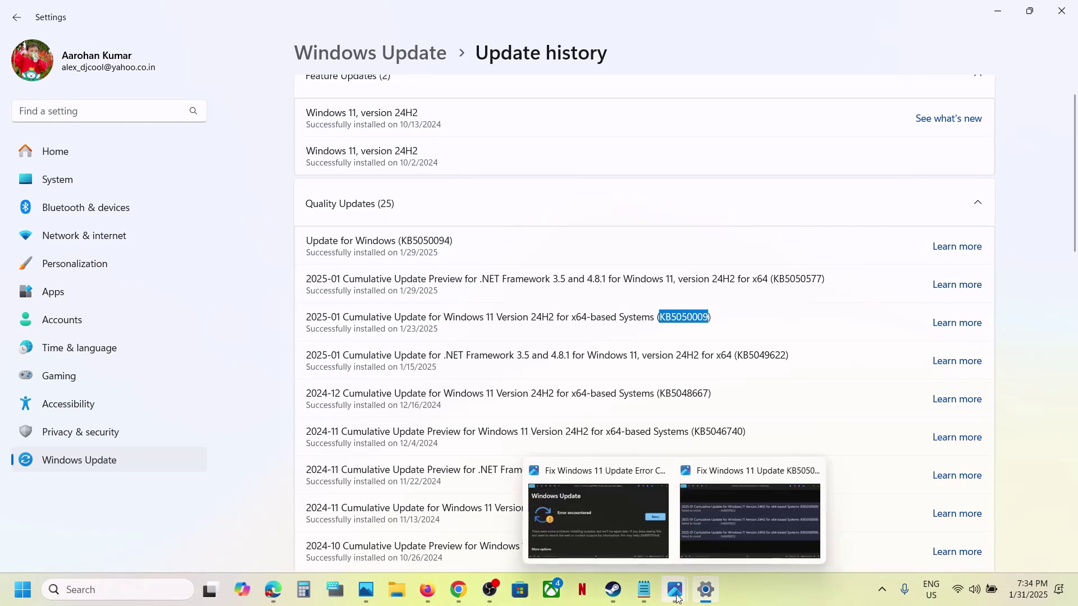
left_click(730, 541)
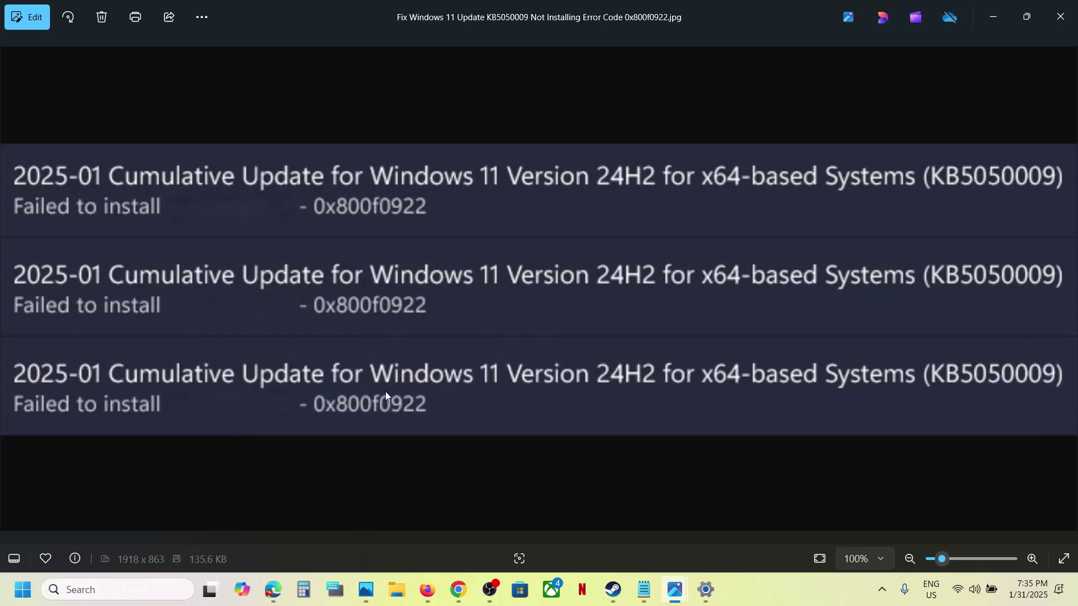
left_click(783, 603)
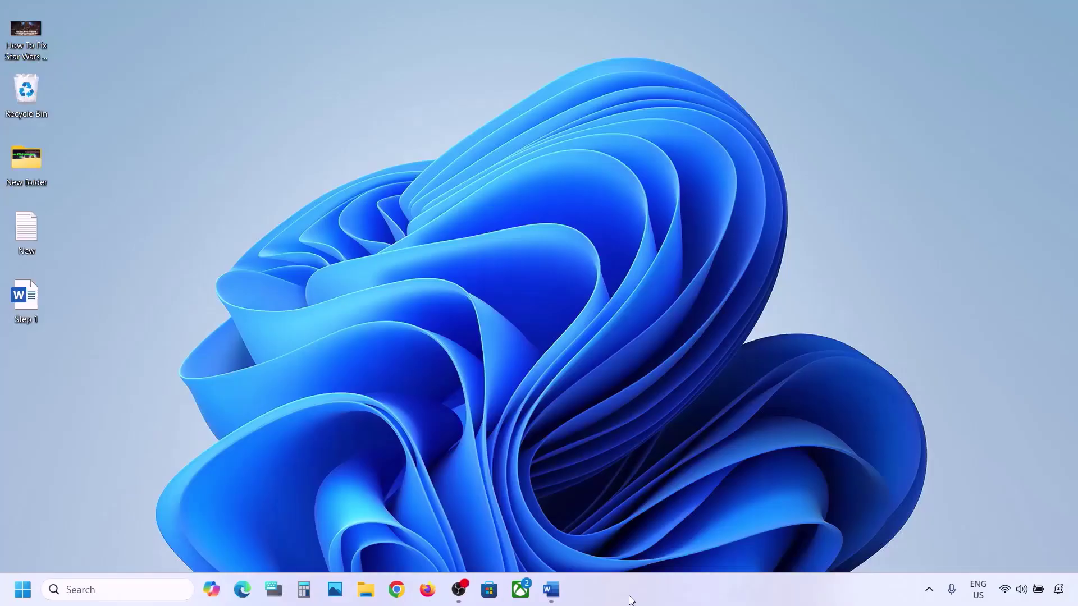
Highlight the instruction "Start App Readiness Service" in the Word notes and open the Windows Services console.
left_click(550, 589)
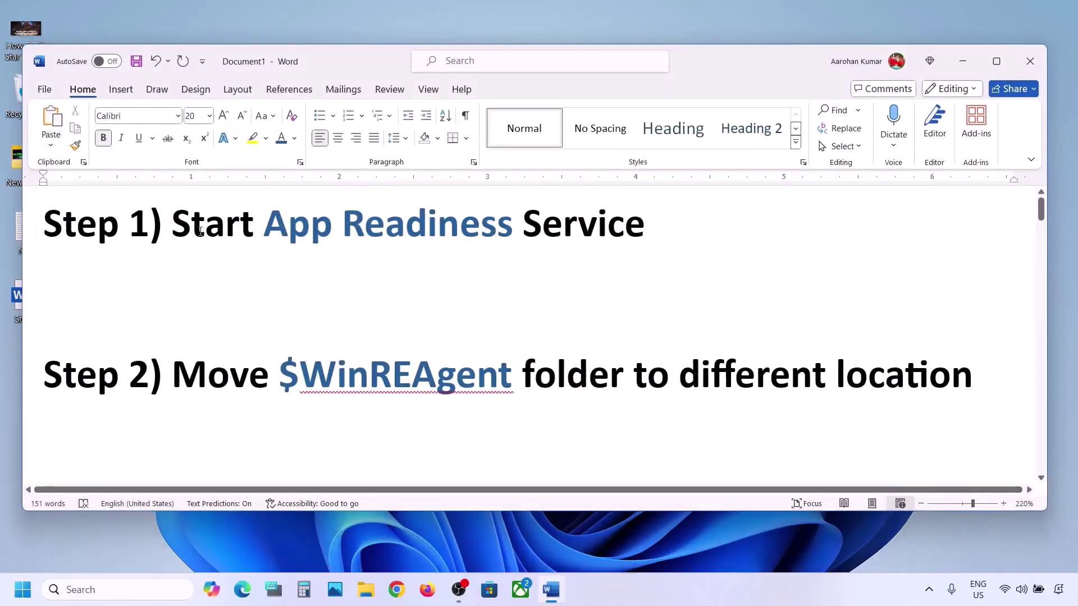
left_click_drag(197, 228, 645, 227)
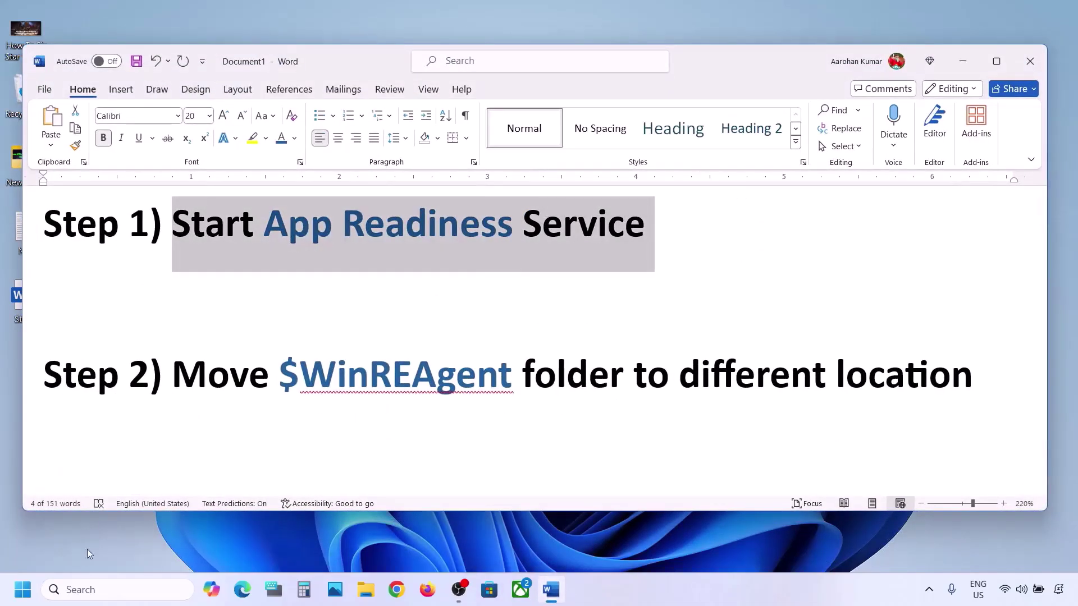
left_click(83, 584)
type("services")
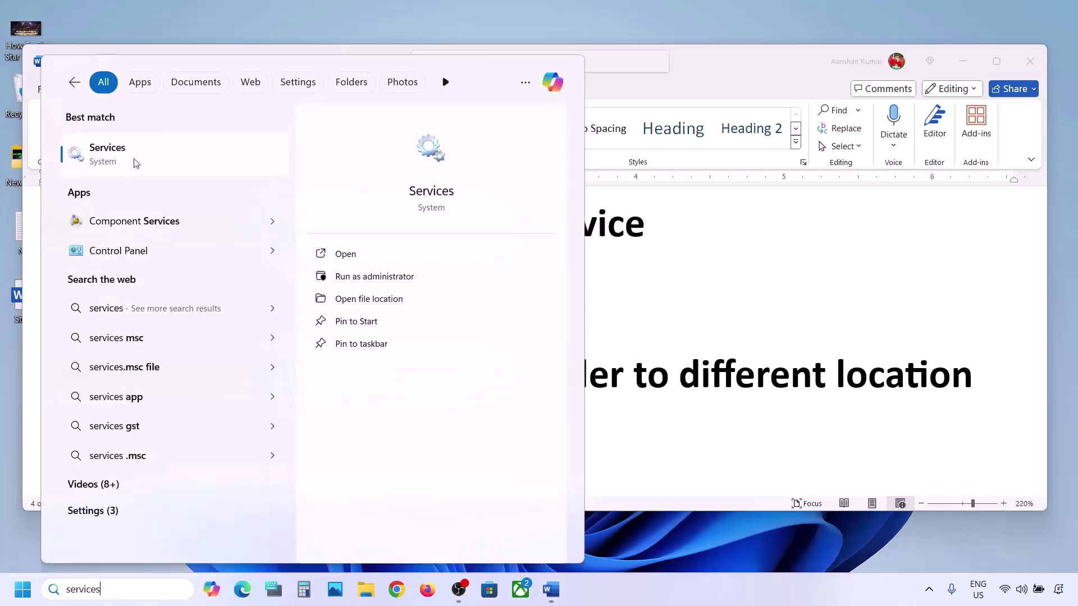
key("Return")
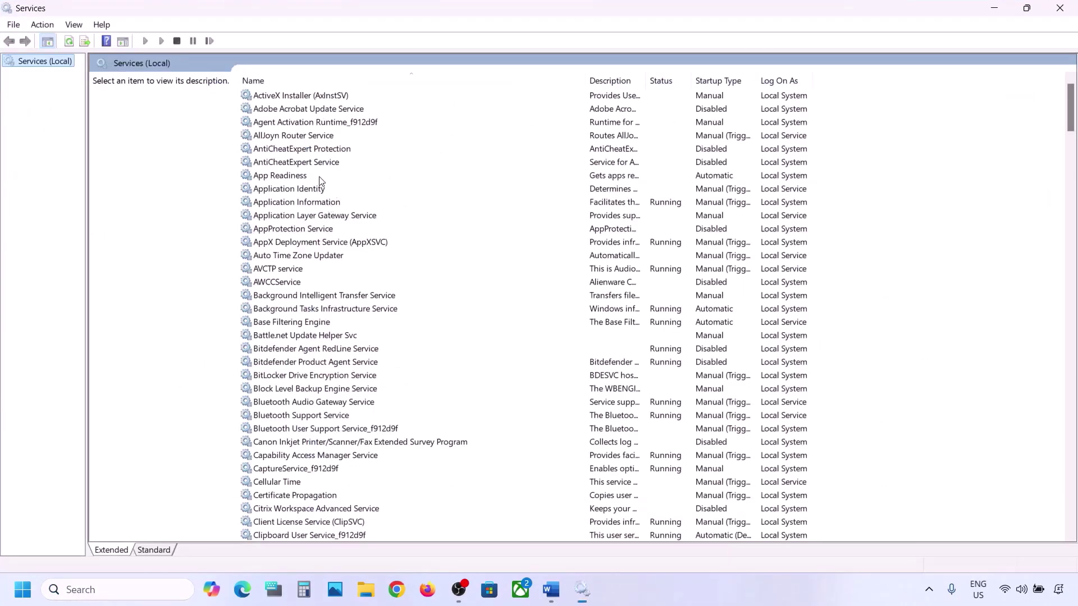
Set the App Readiness service's startup type to Automatic, apply it, and start the service.
left_click(307, 176)
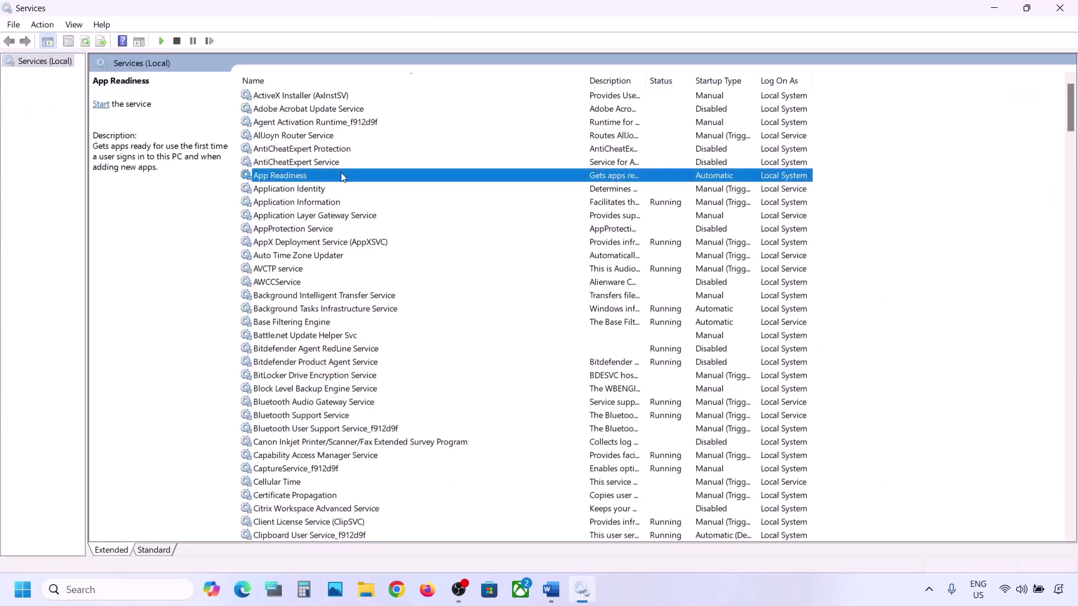
double_click(335, 178)
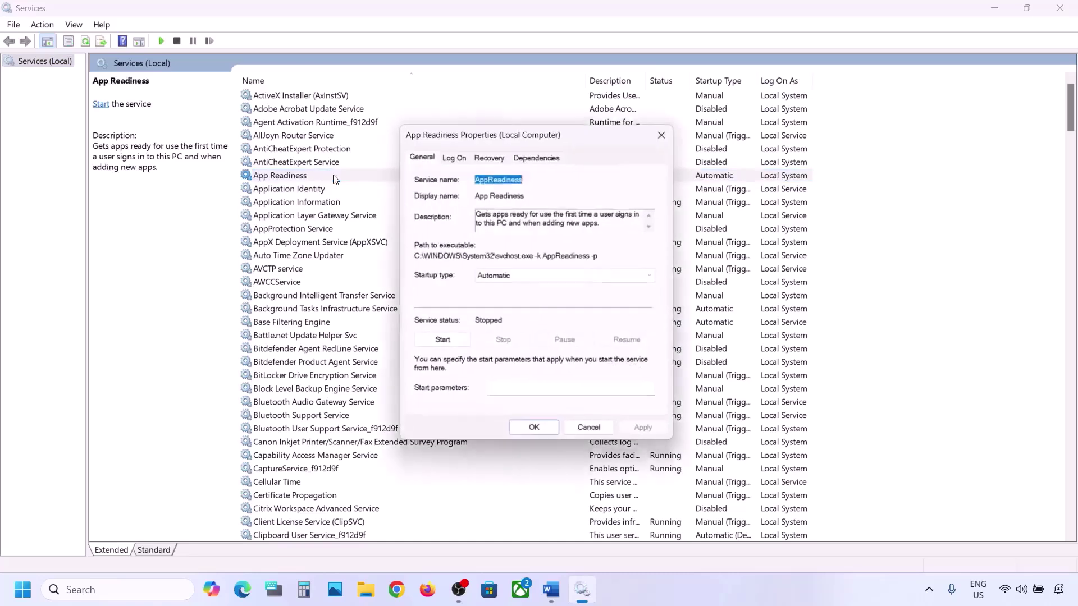
left_click(500, 279)
left_click(494, 298)
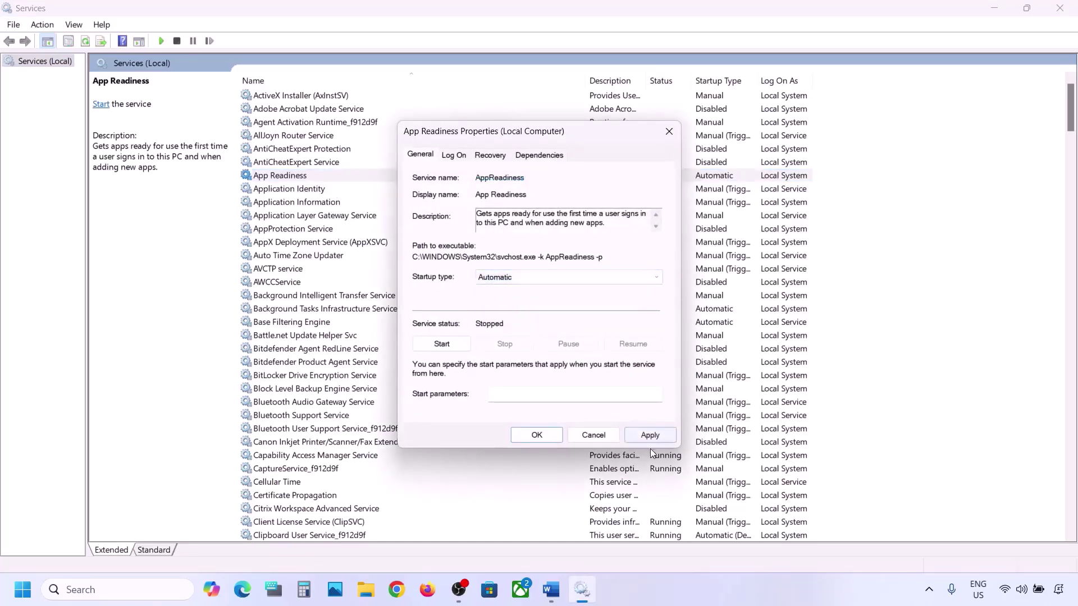
left_click(650, 437)
left_click(447, 348)
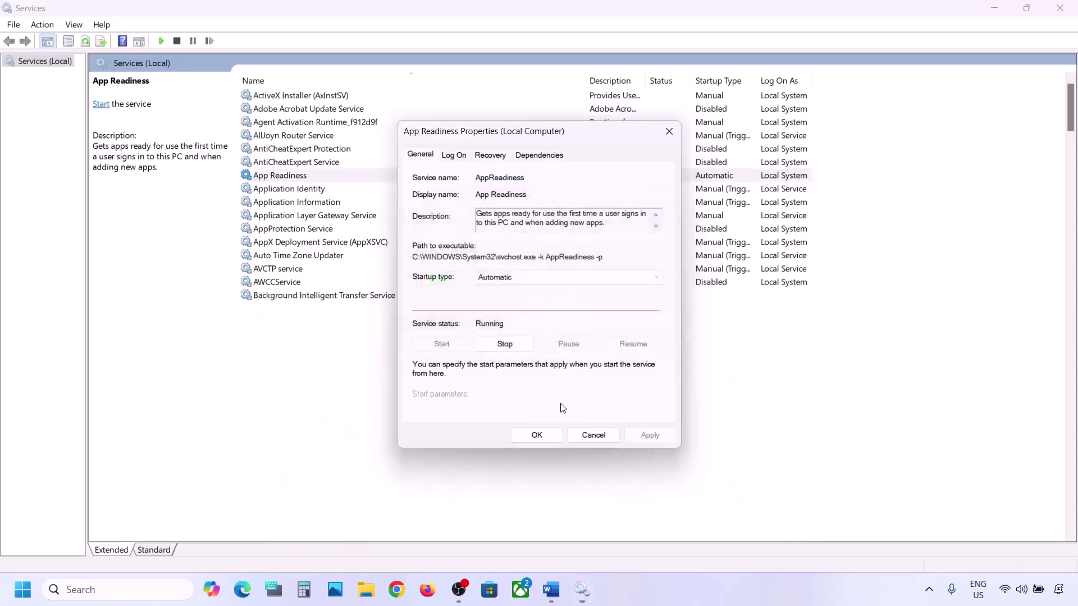
left_click(537, 434)
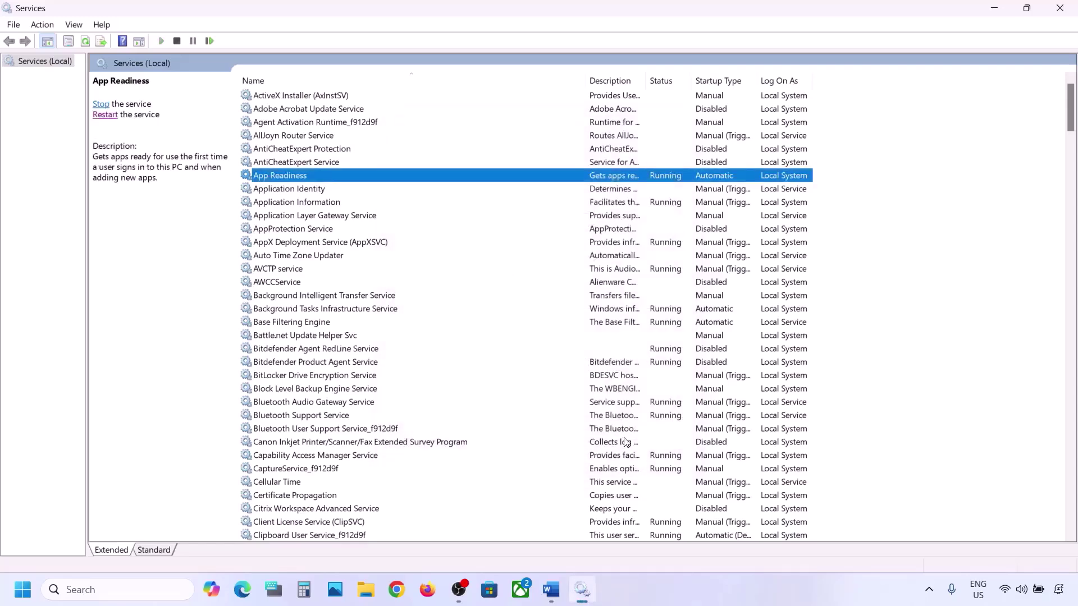
Highlight $WinREAgent in the Word notes' second instruction, and select that folder on drive C in File Explorer.
left_click(550, 591)
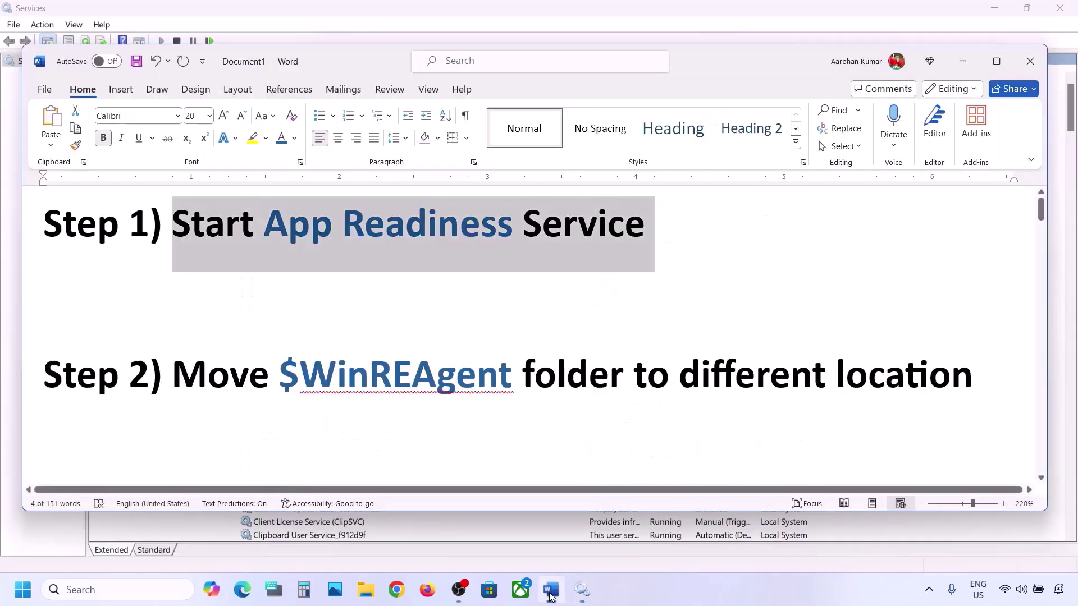
double_click(287, 372)
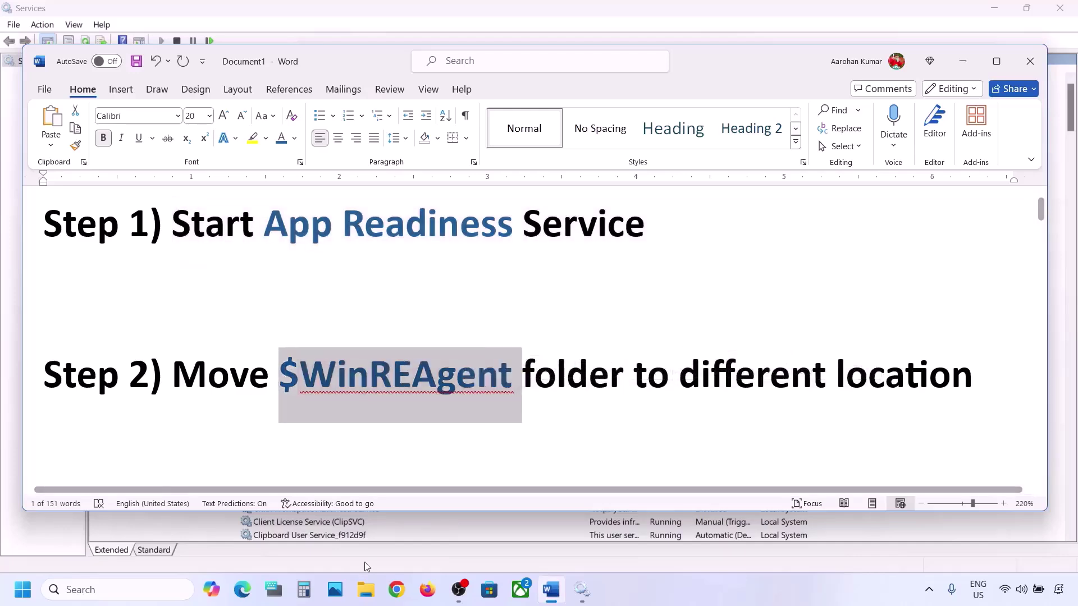
left_click(366, 589)
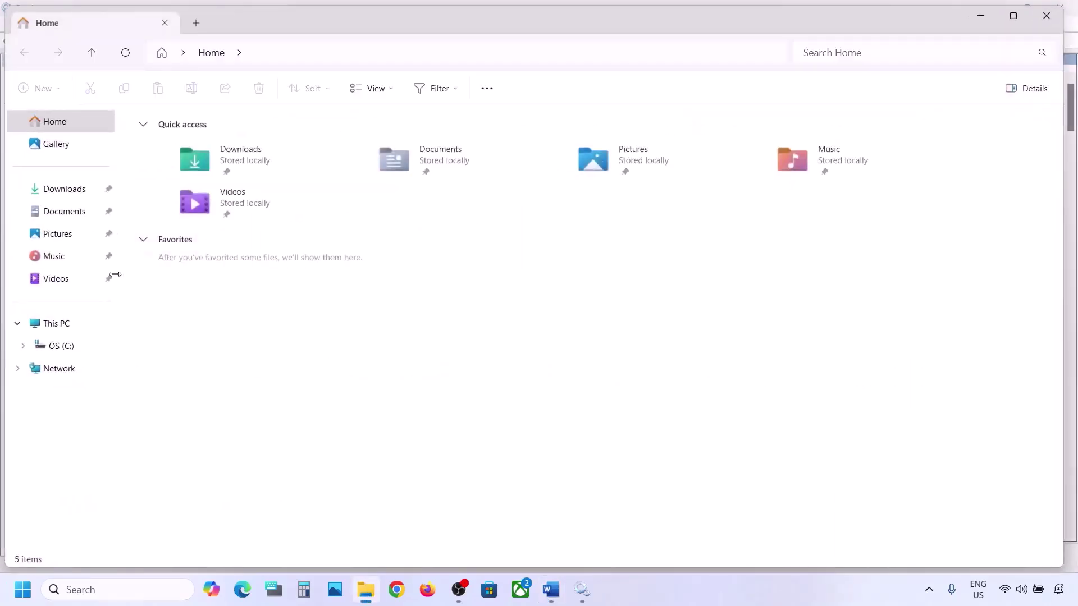
left_click(62, 323)
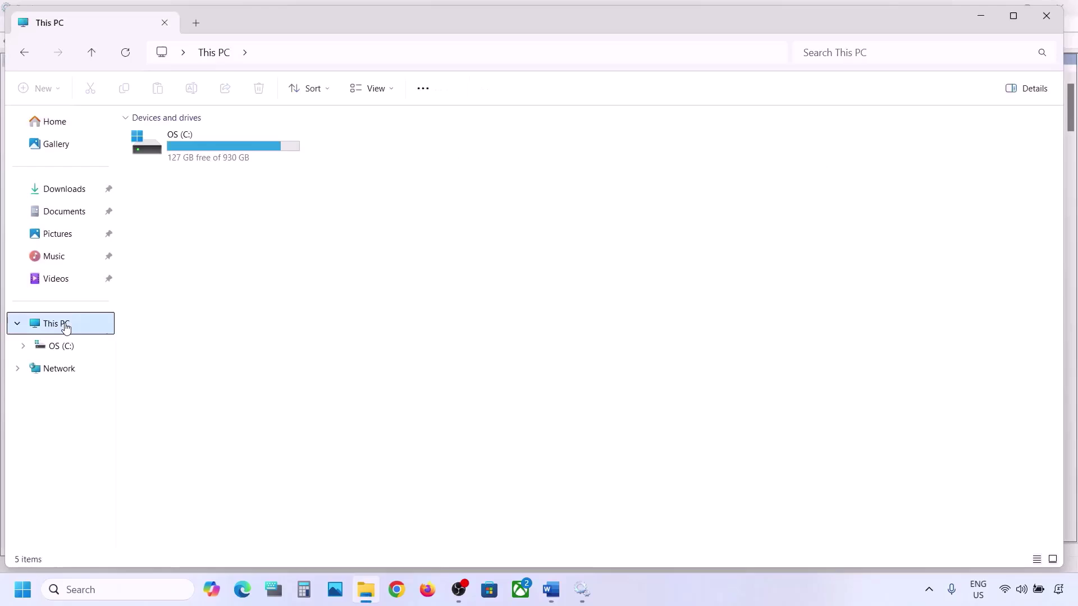
double_click(217, 158)
left_click(184, 202)
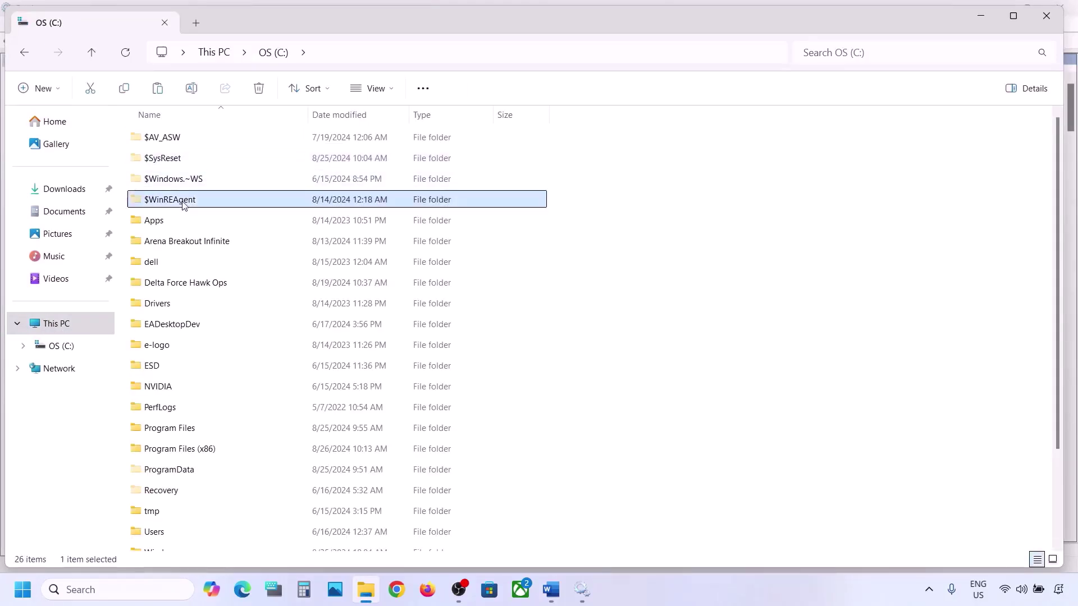
Check the Hidden items display option for drive C and reselect the $WinREAgent folder.
mouse_move(196, 203)
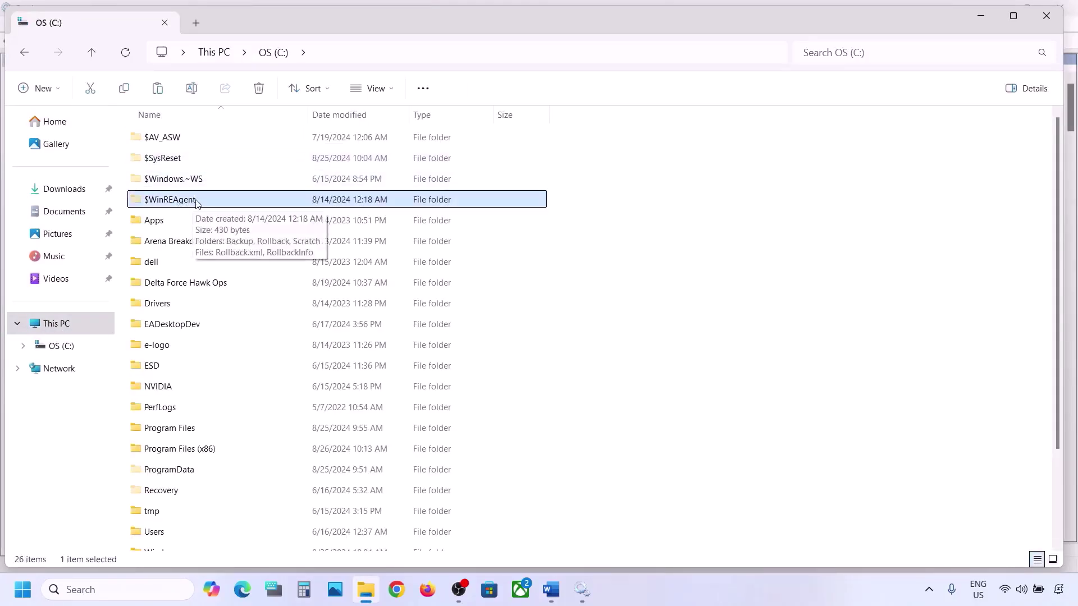
left_click(392, 89)
mouse_move(398, 353)
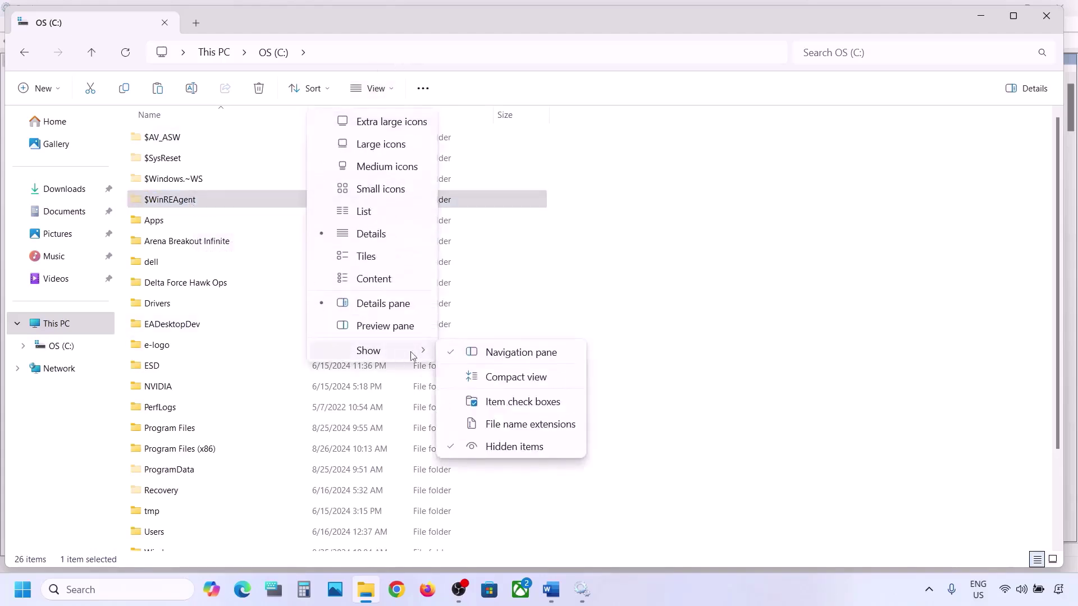
left_click(176, 203)
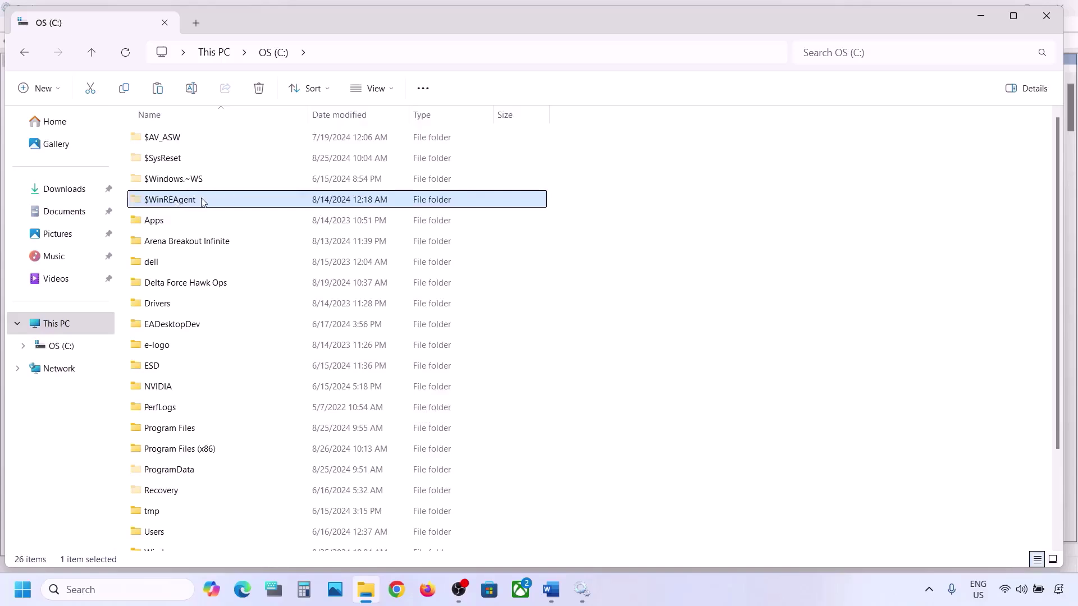
mouse_move(204, 203)
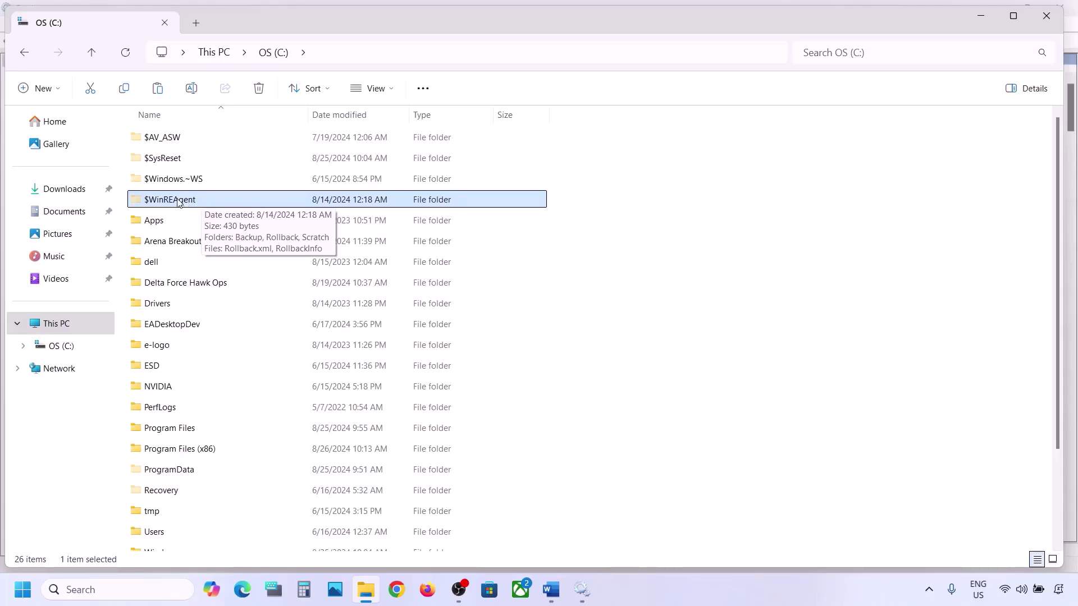
Copy the $WinREAgent folder from drive C to the desktop.
right_click(179, 202)
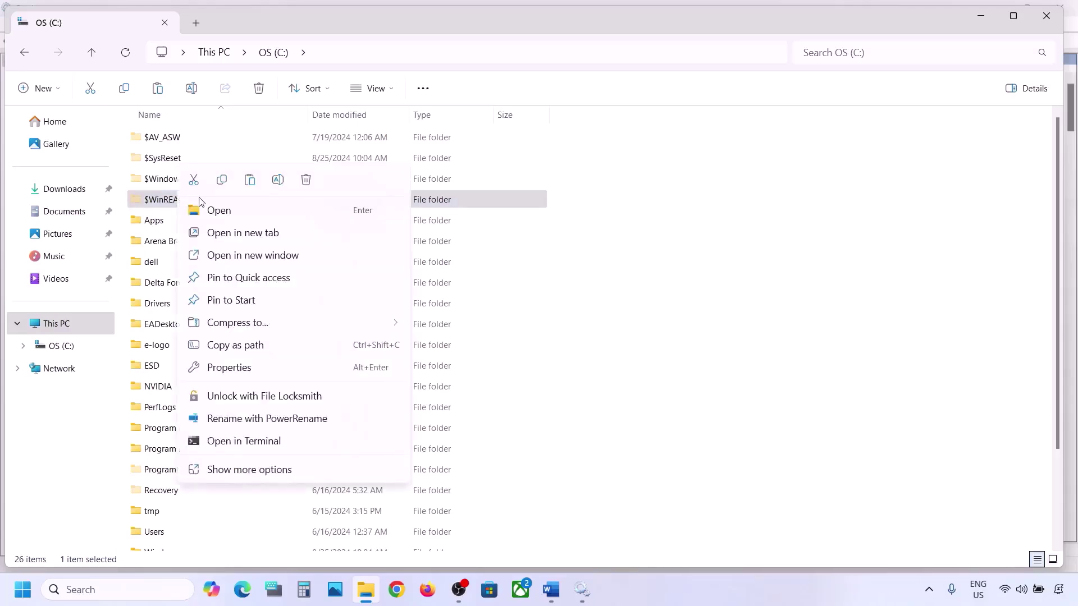
left_click(222, 181)
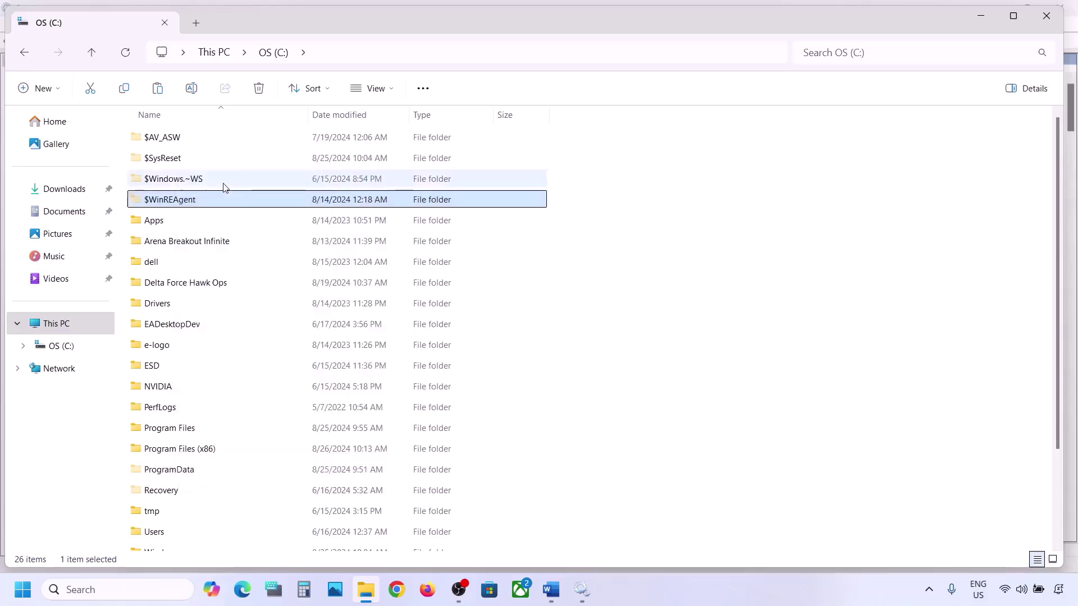
key("super+d")
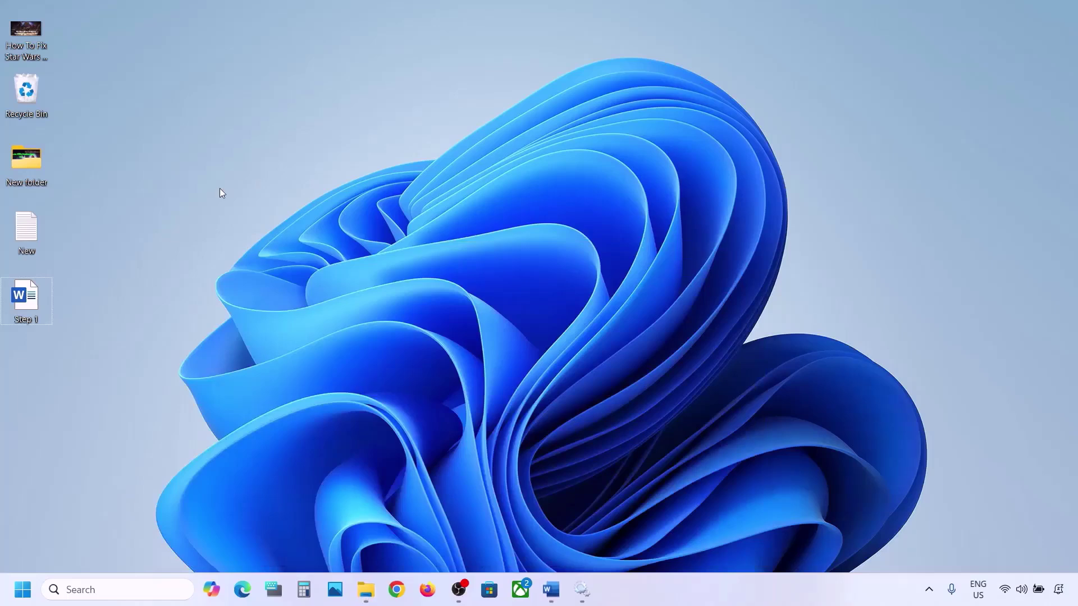
key("ctrl+v")
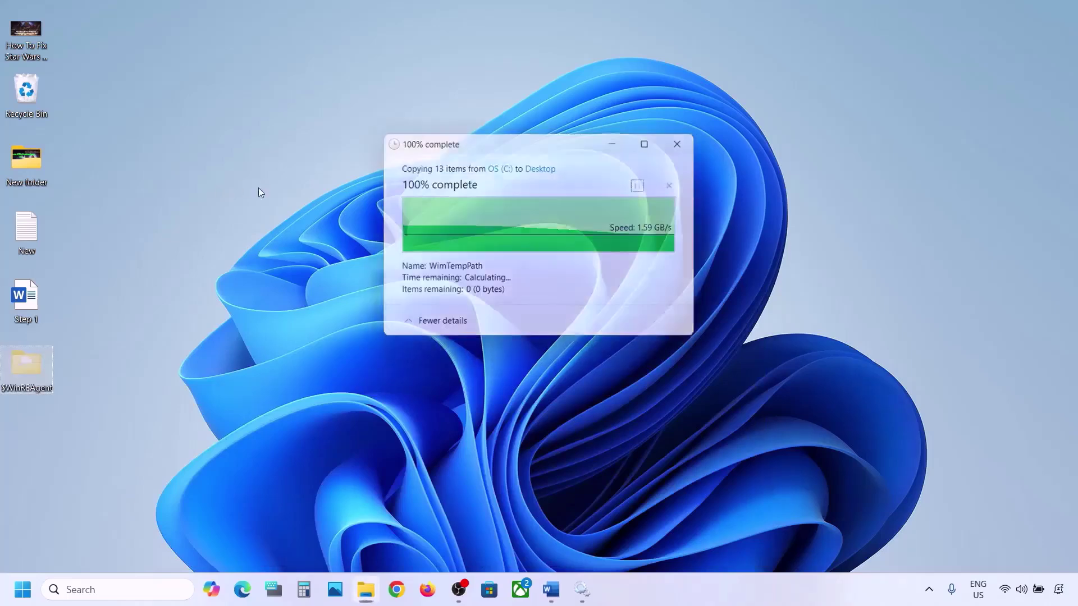
Delete the original $WinREAgent folder from drive C.
left_click(365, 590)
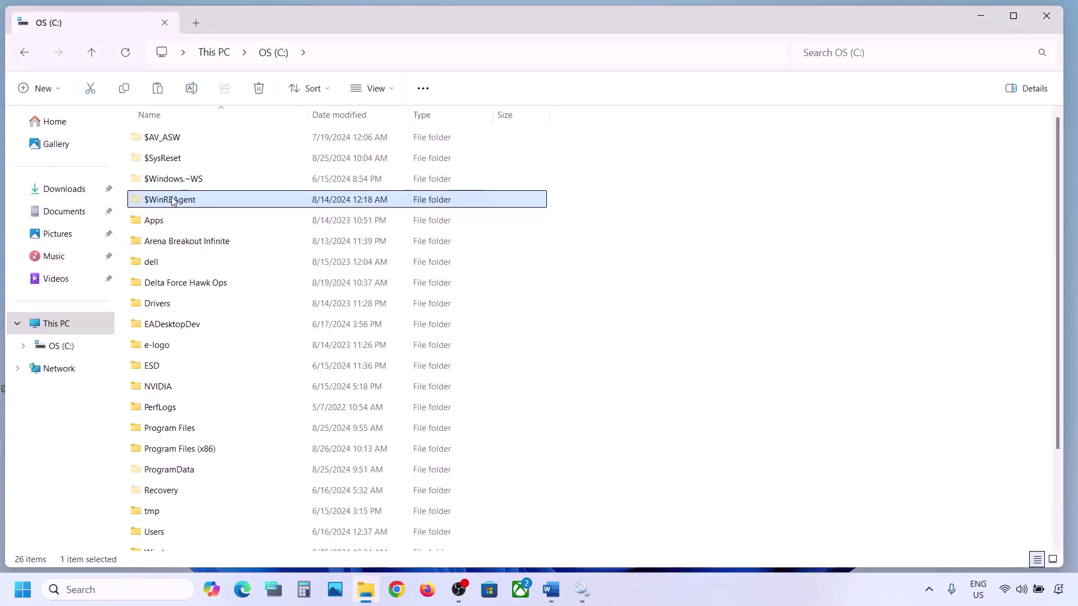
right_click(171, 201)
left_click(301, 180)
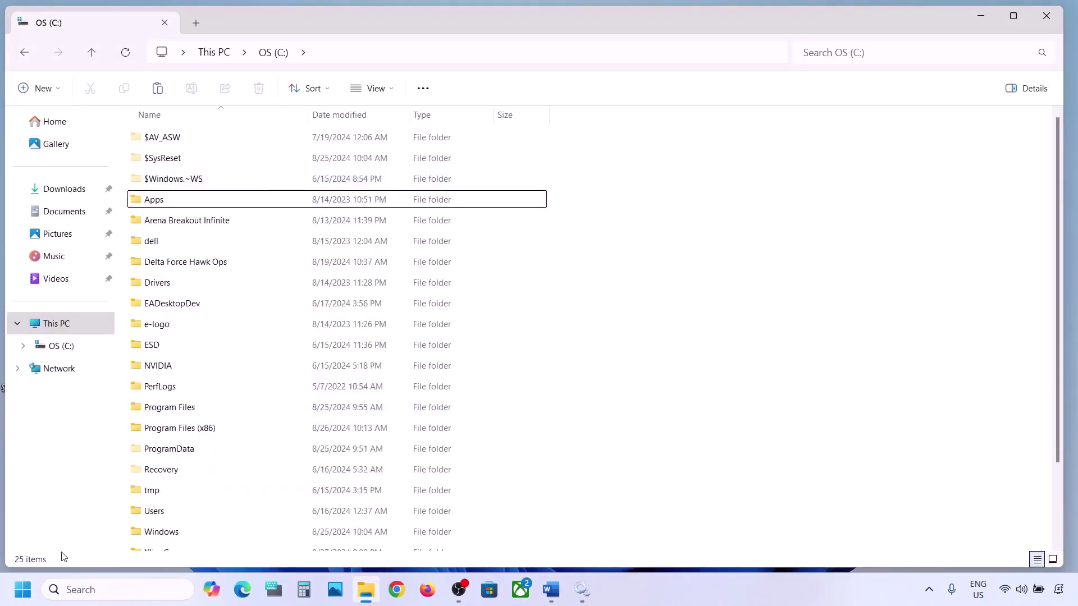
View the Windows Update page in Settings and minimize the window.
key("super+i")
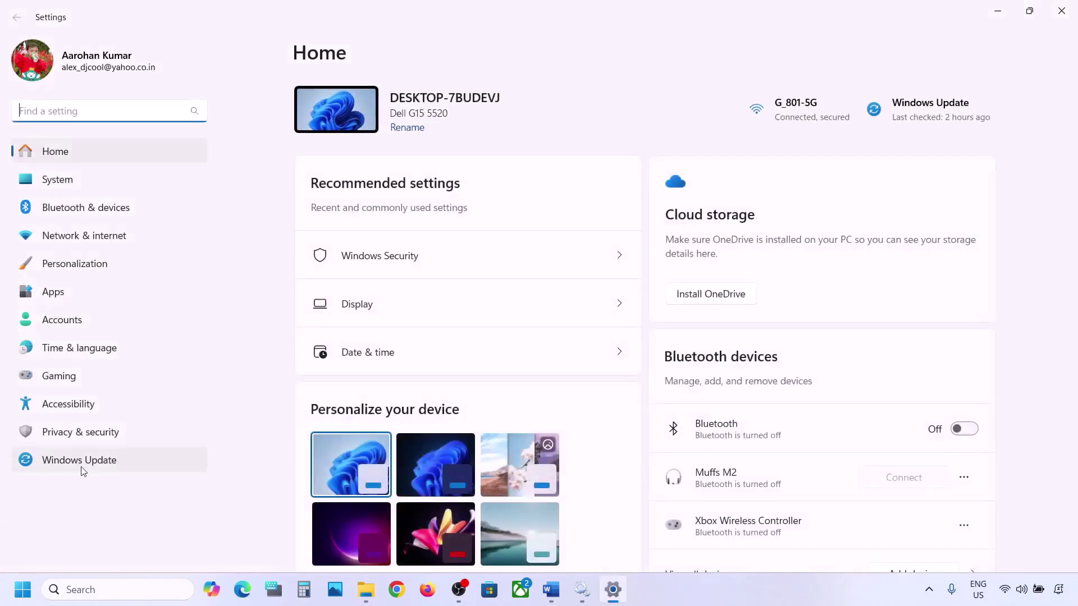
left_click(80, 466)
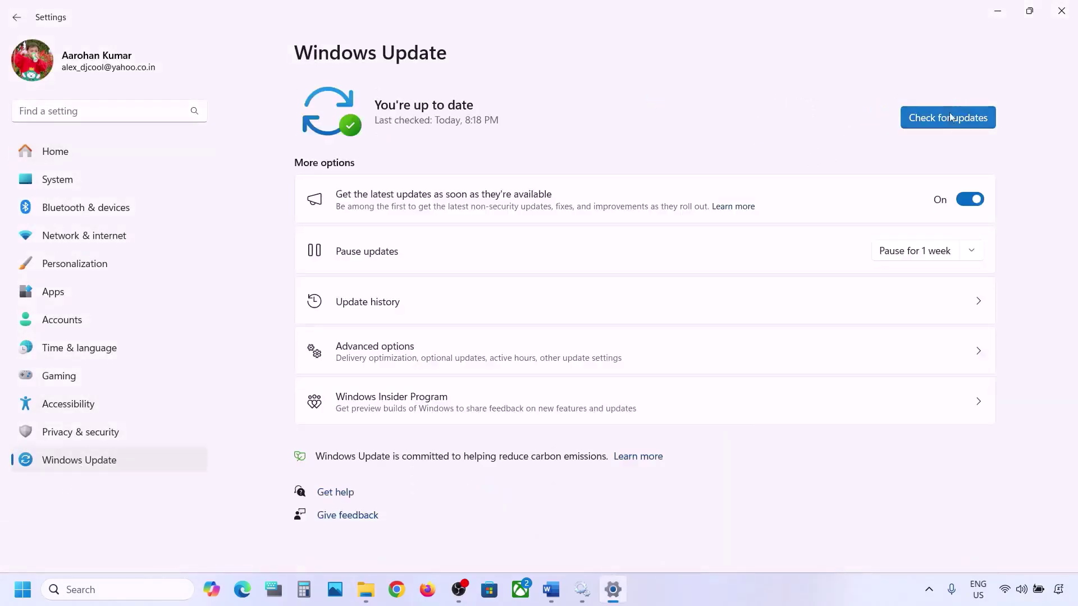
left_click(1002, 10)
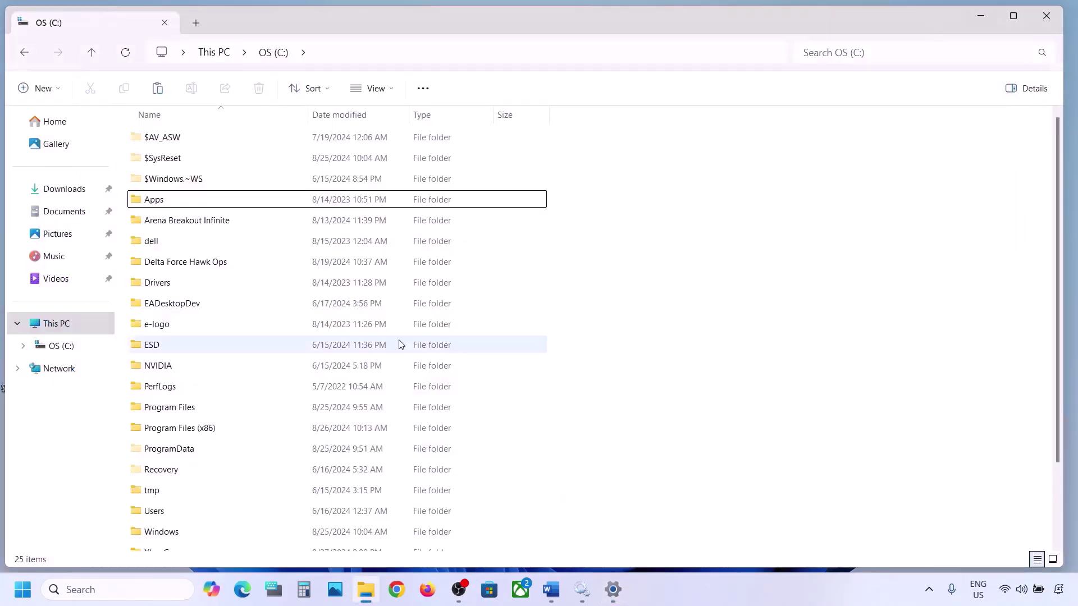
Minimize File Explorer and look at the restart and shutdown options without choosing one.
left_click(981, 16)
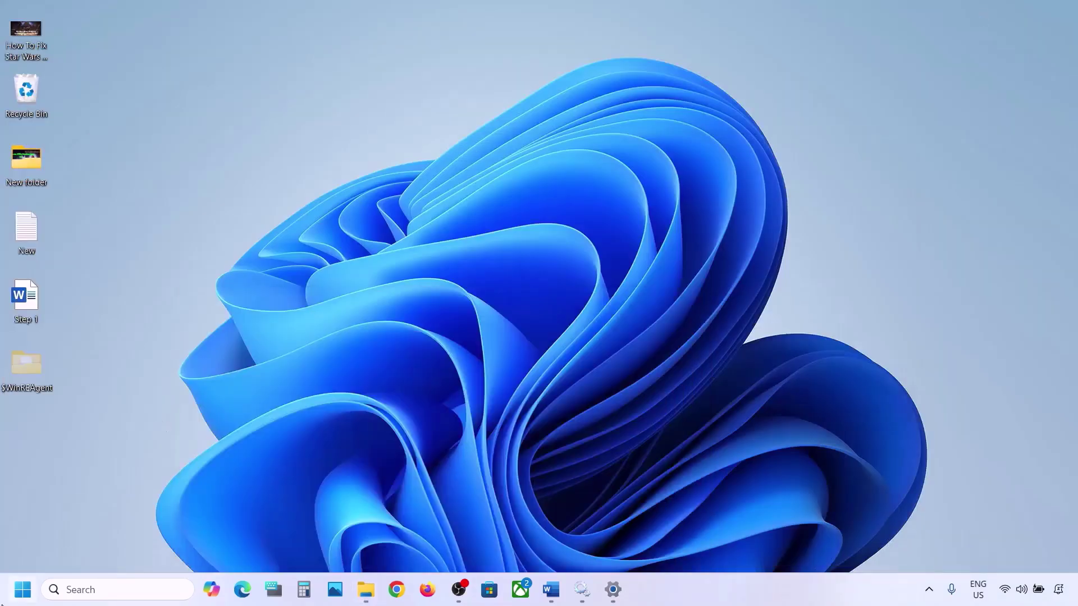
left_click(22, 590)
left_click(406, 542)
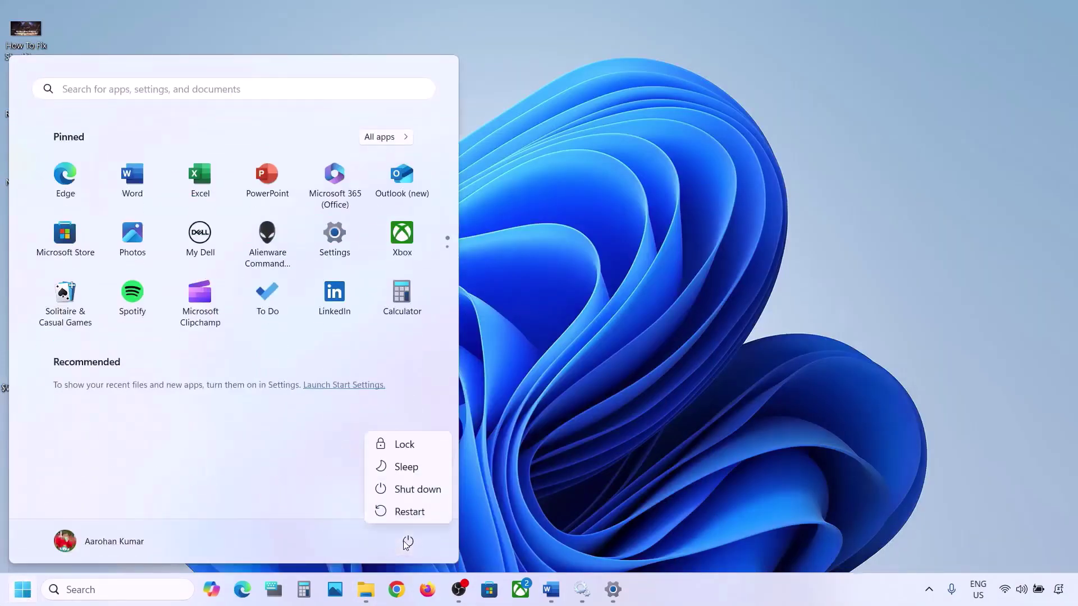
left_click(591, 412)
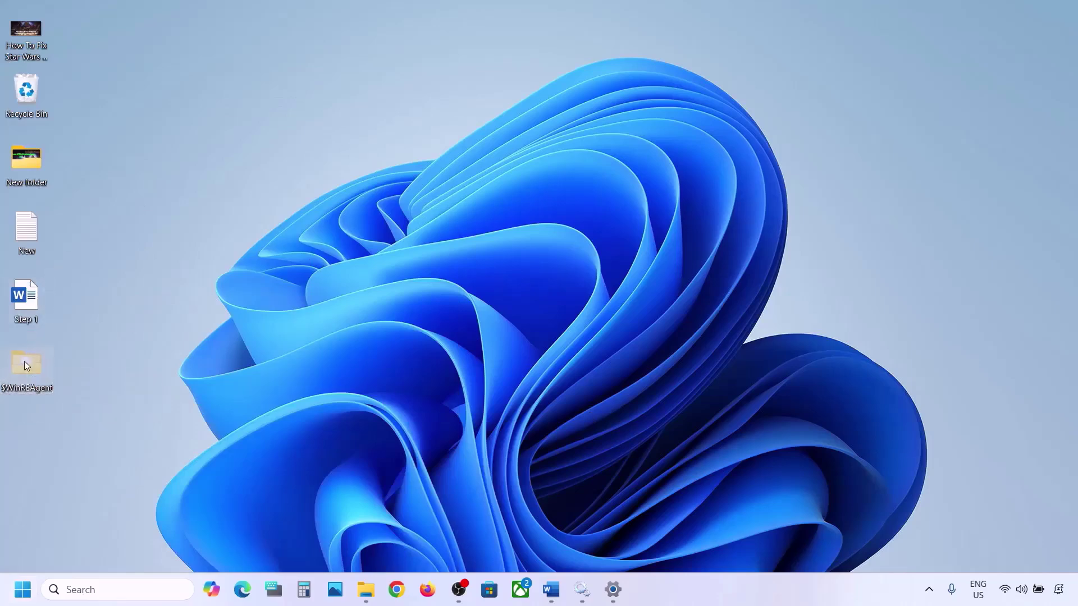
Move the $WinREAgent folder from the desktop back to drive C and minimize File Explorer.
right_click(25, 361)
left_click(44, 376)
left_click(365, 589)
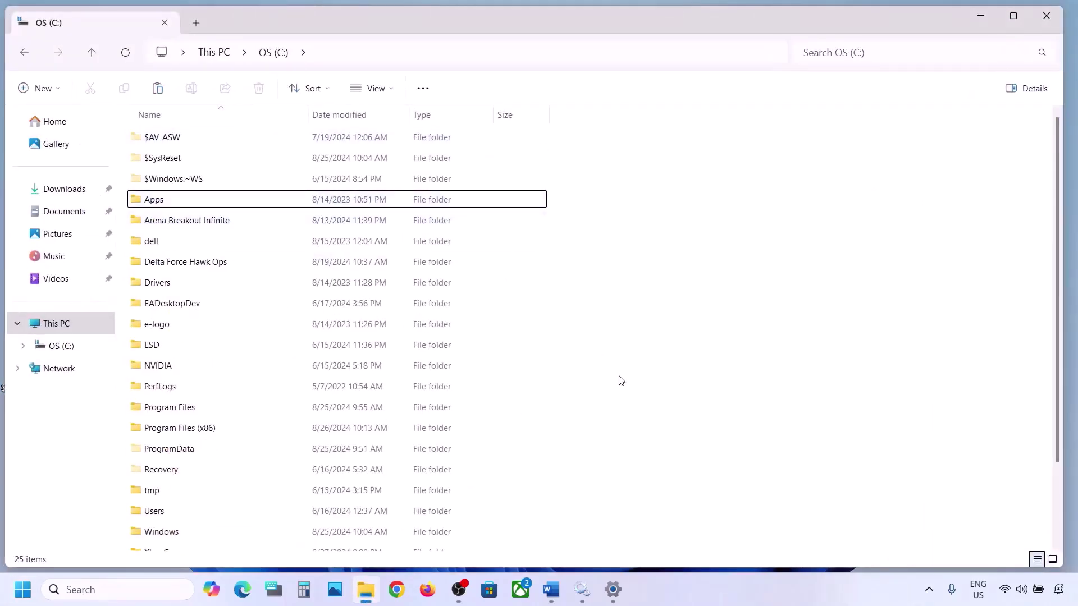
key("ctrl+v")
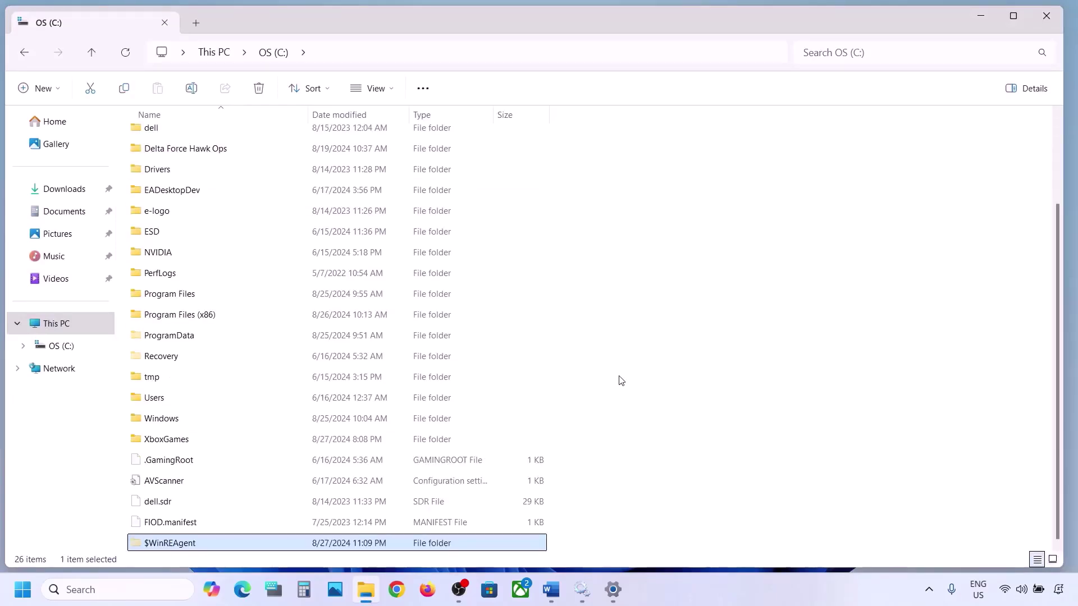
left_click(968, 25)
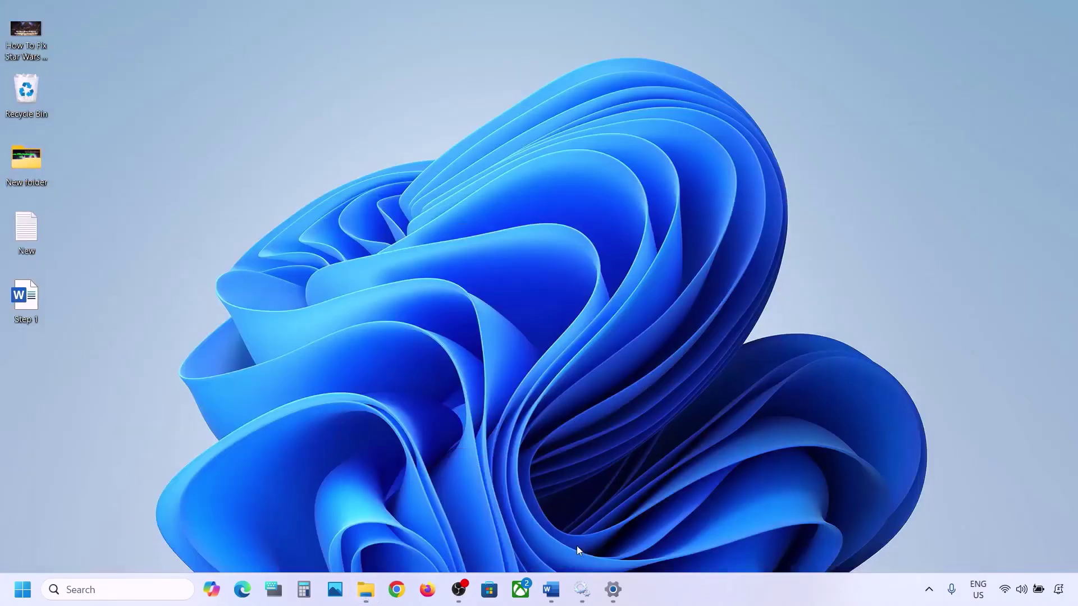
Switch to the Word document and highlight the Step 3 instruction about running the Update Troubleshooter.
left_click(551, 589)
scroll(342, 329, "down", 1)
scroll(342, 329, "down", 3)
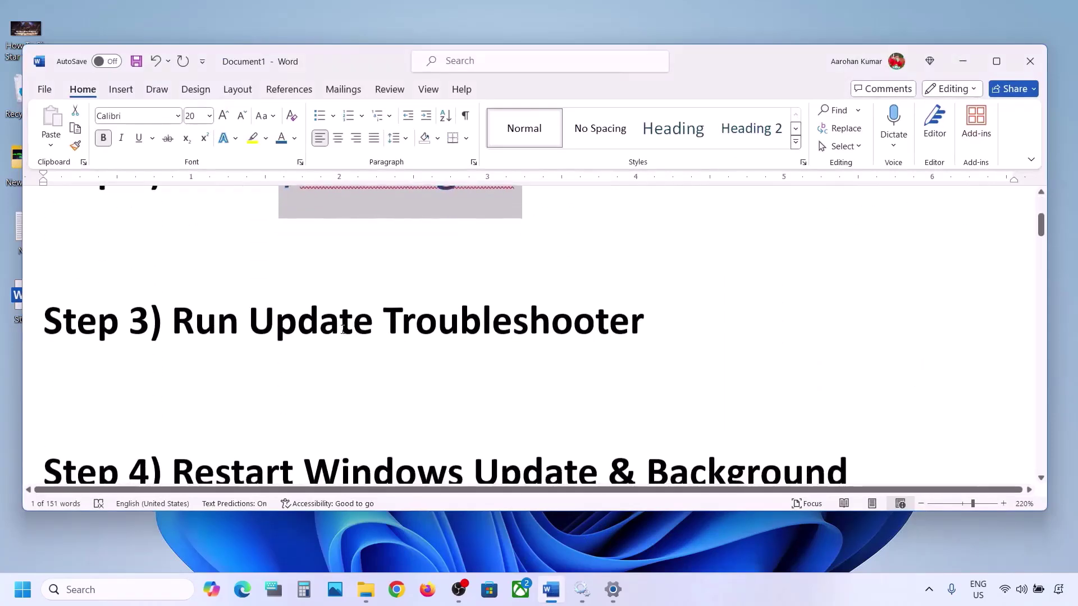
left_click_drag(185, 323, 645, 325)
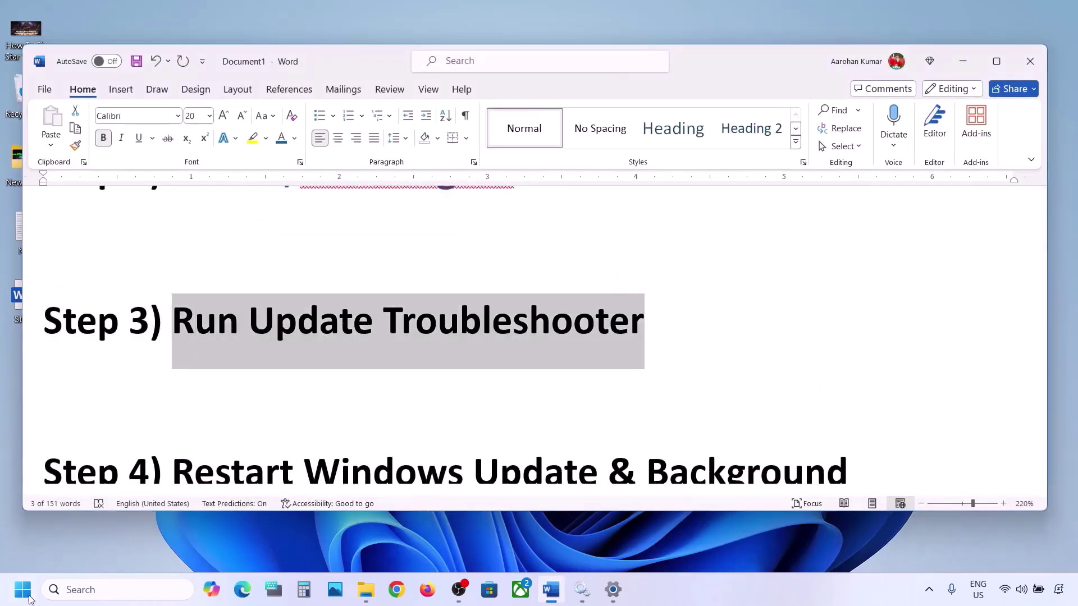
Open Settings and run the Windows Update troubleshooter from the other troubleshooters in the System settings.
left_click(22, 590)
left_click(348, 247)
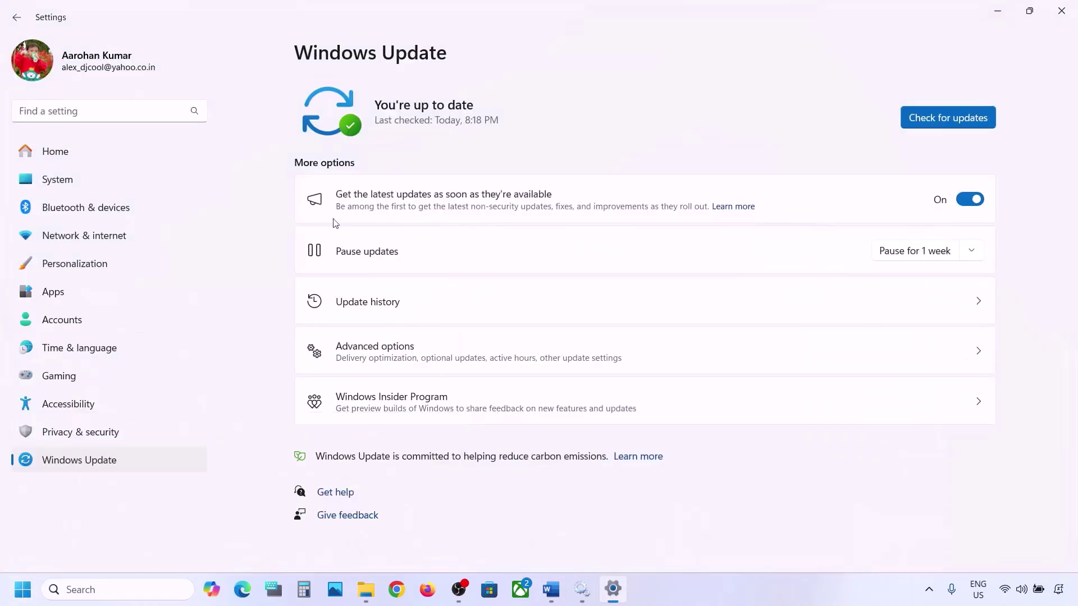
left_click(99, 181)
scroll(405, 271, "down", 5)
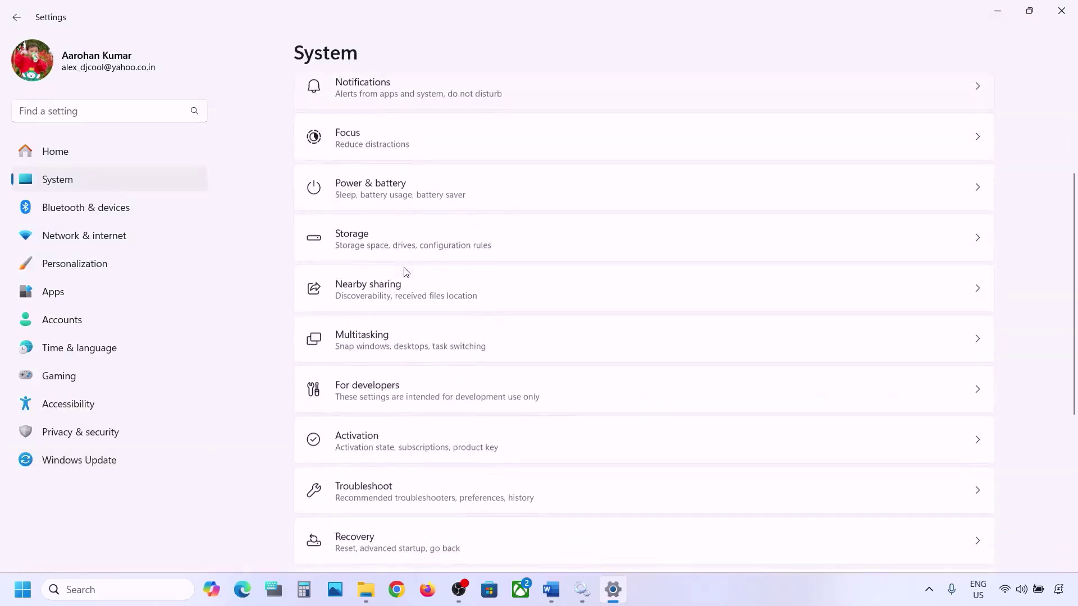
left_click(377, 408)
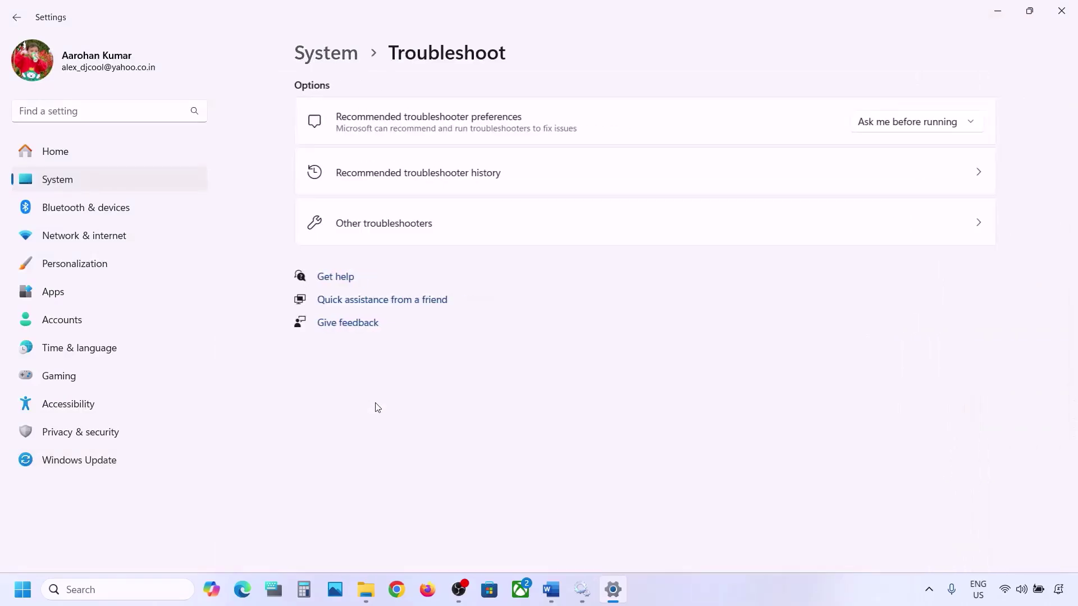
left_click(385, 237)
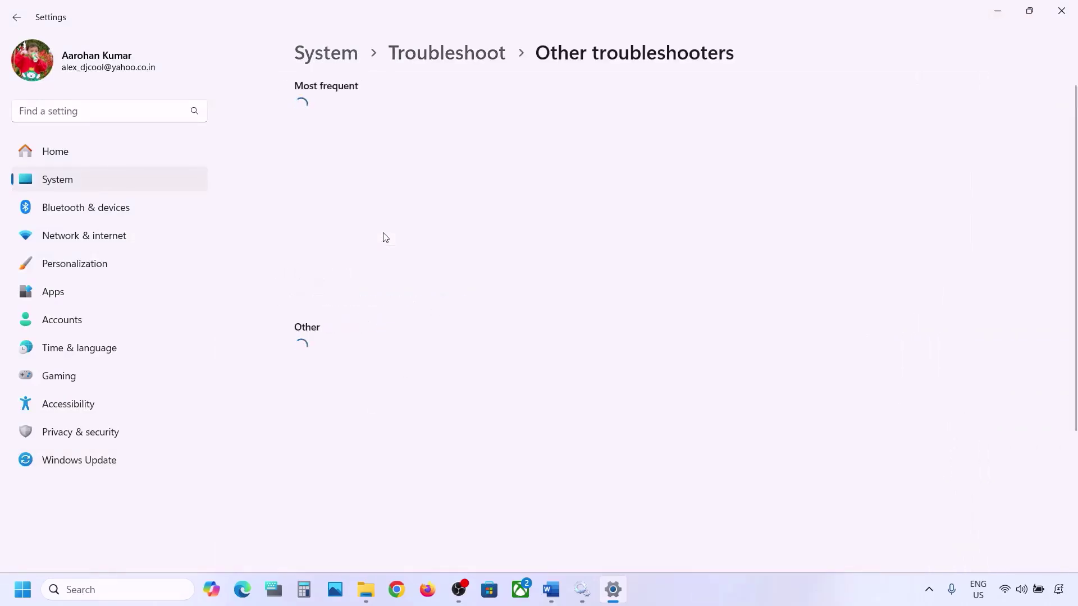
scroll(384, 237, "down", 1)
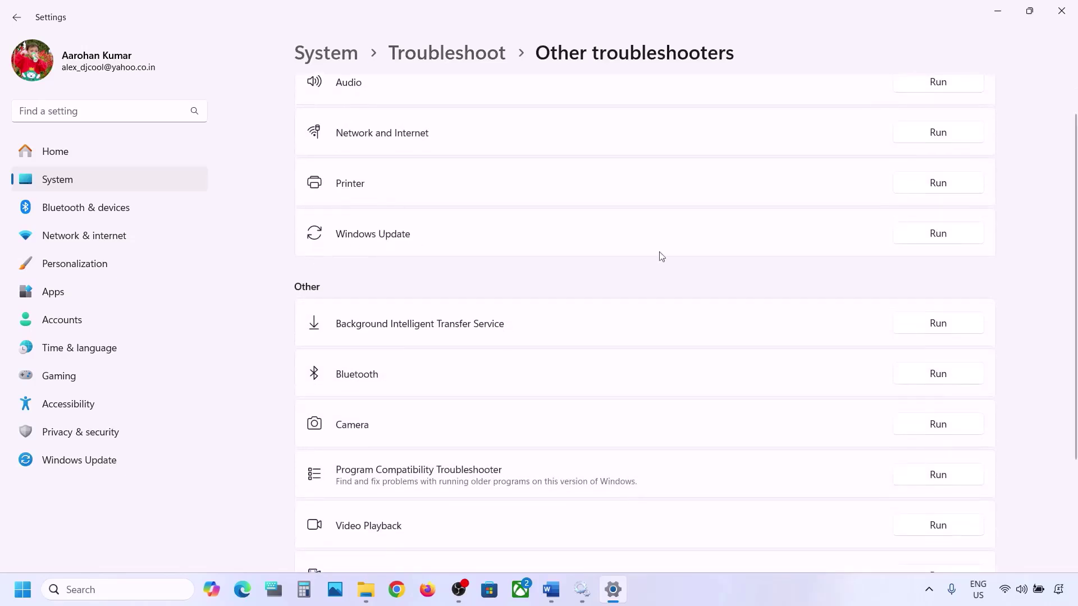
left_click(937, 233)
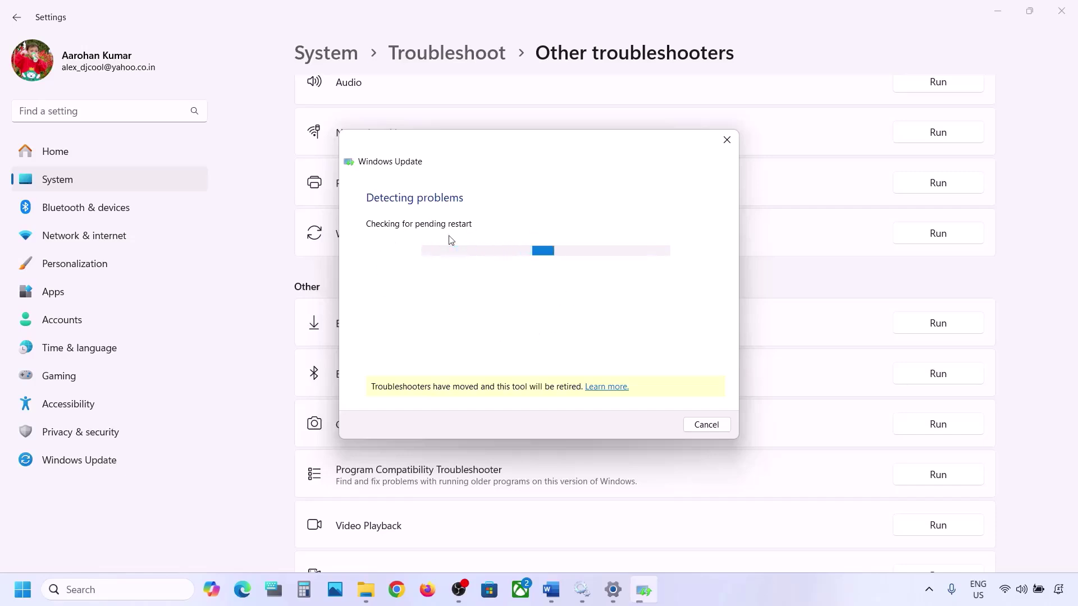
Switch to the Word document and highlight the Step 4 instruction about restarting the Windows Update and background transfer services.
left_click(550, 590)
scroll(386, 365, "down", 3)
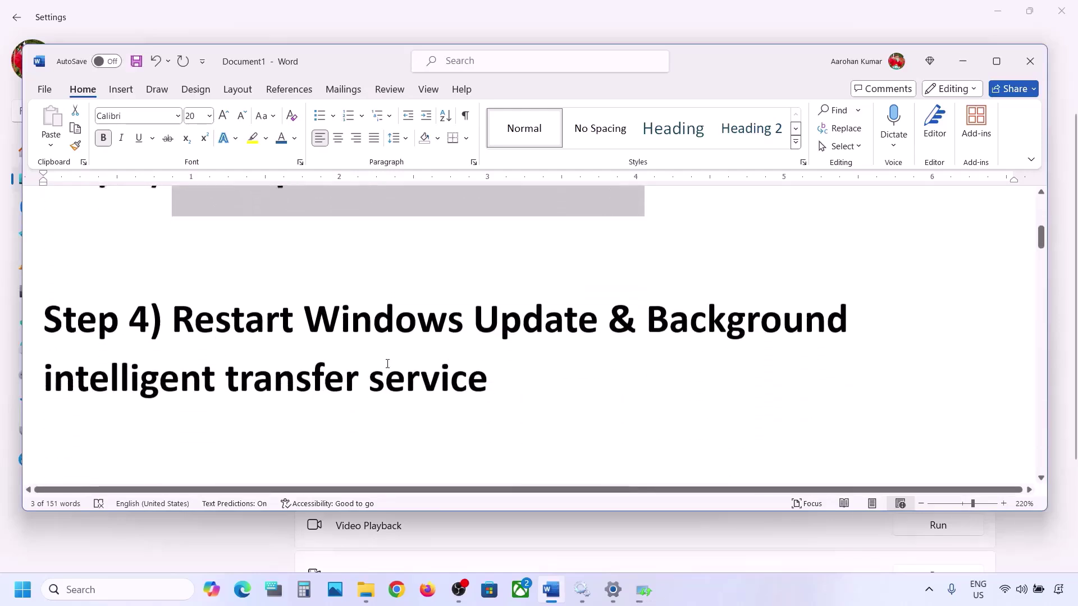
left_click_drag(177, 314, 463, 365)
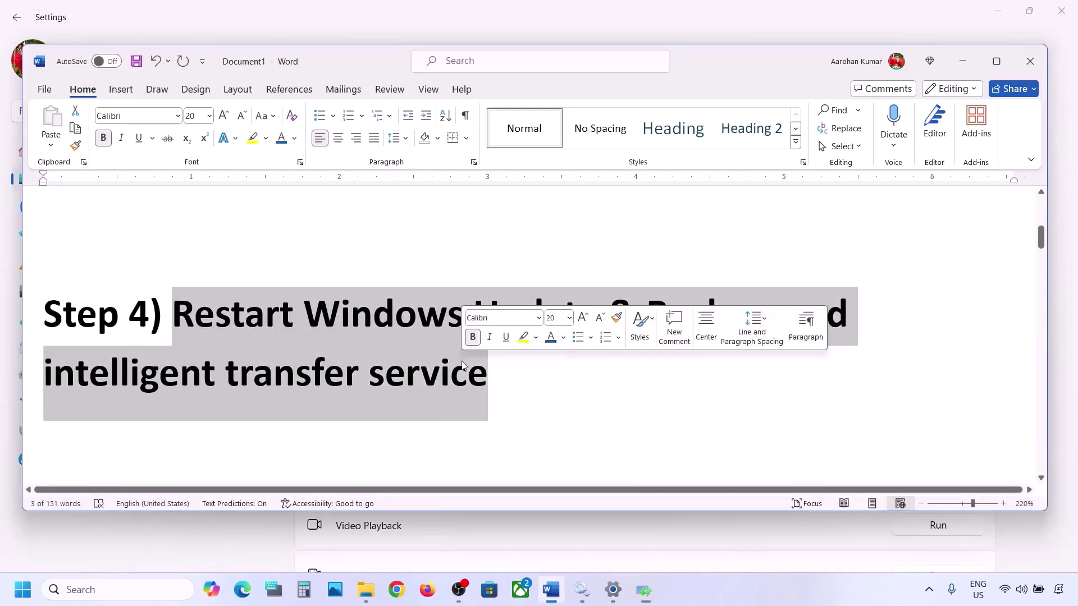
Search Windows for "services" and open the Services console.
left_click(95, 590)
type("services")
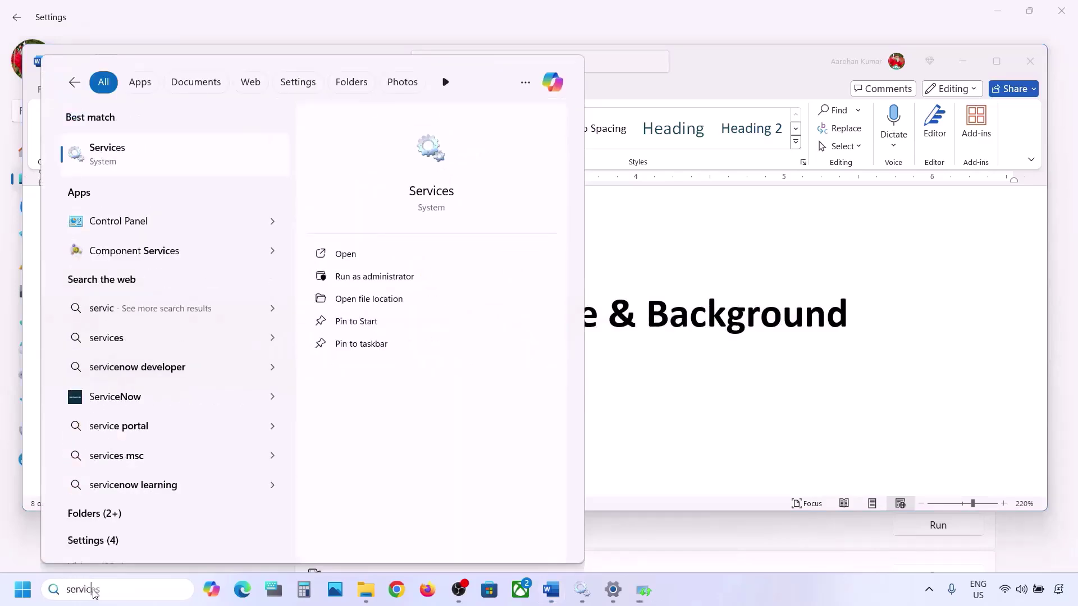
key("Return")
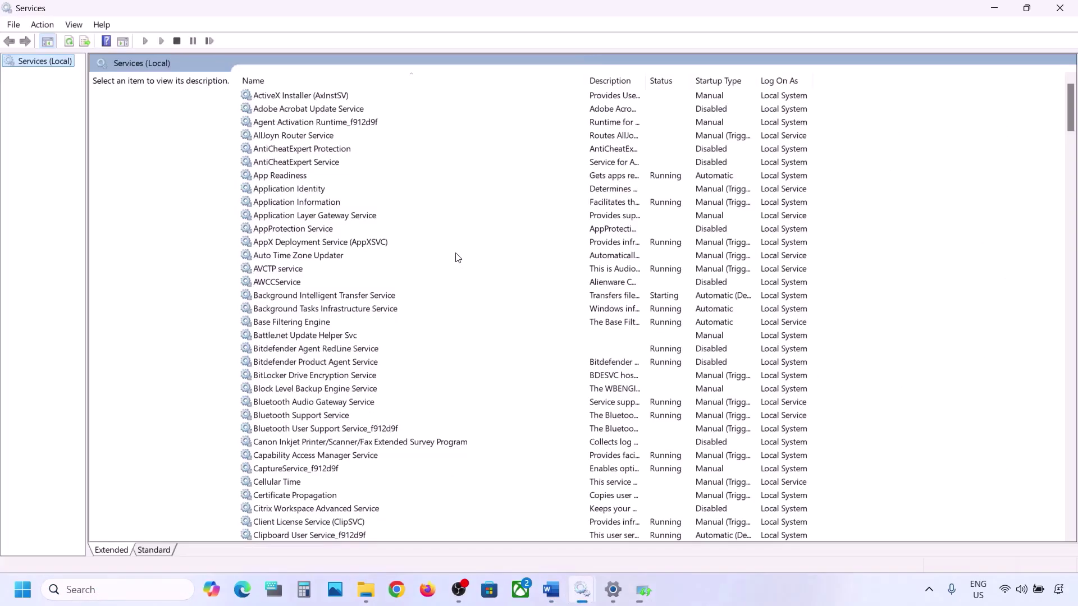
Set the Windows Update service's startup type to Automatic and restart the service.
left_click(311, 323)
key("w")
scroll(353, 436, "down", 7)
left_click(290, 363)
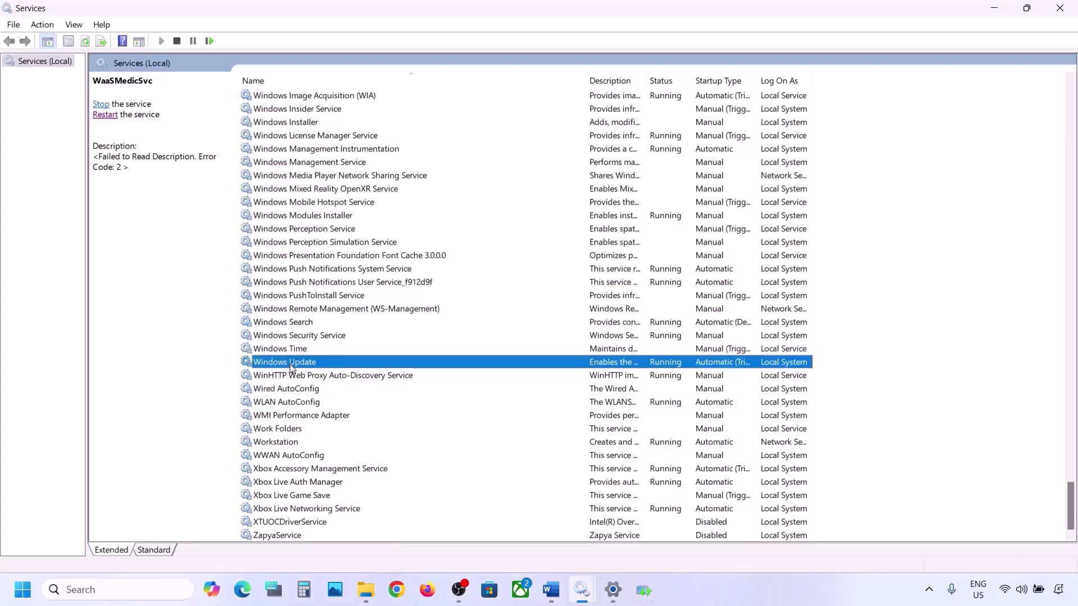
double_click(353, 364)
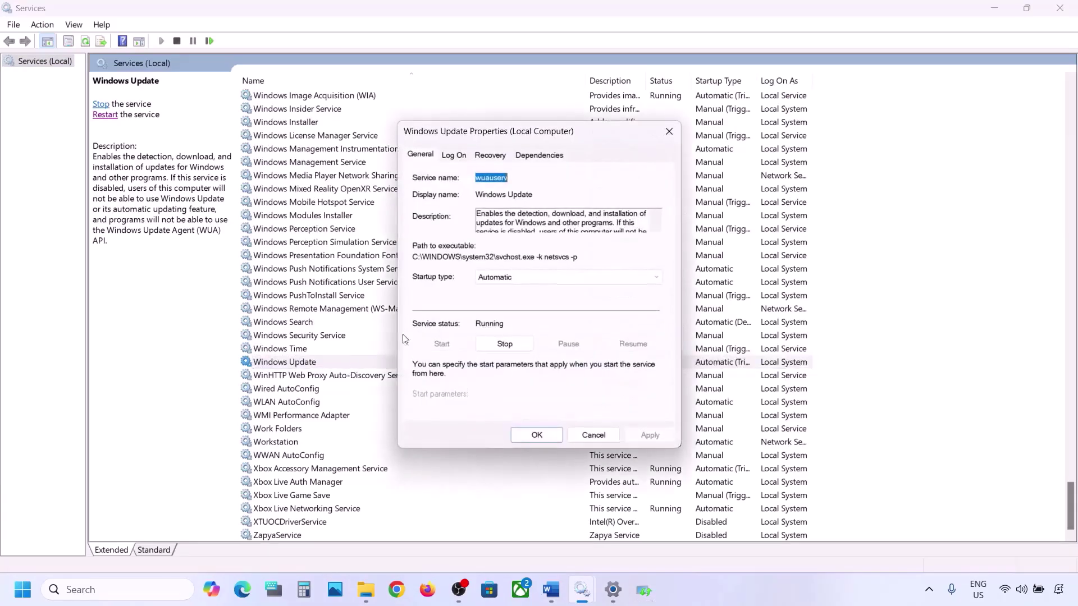
left_click(523, 278)
left_click(515, 302)
left_click(646, 433)
left_click(518, 437)
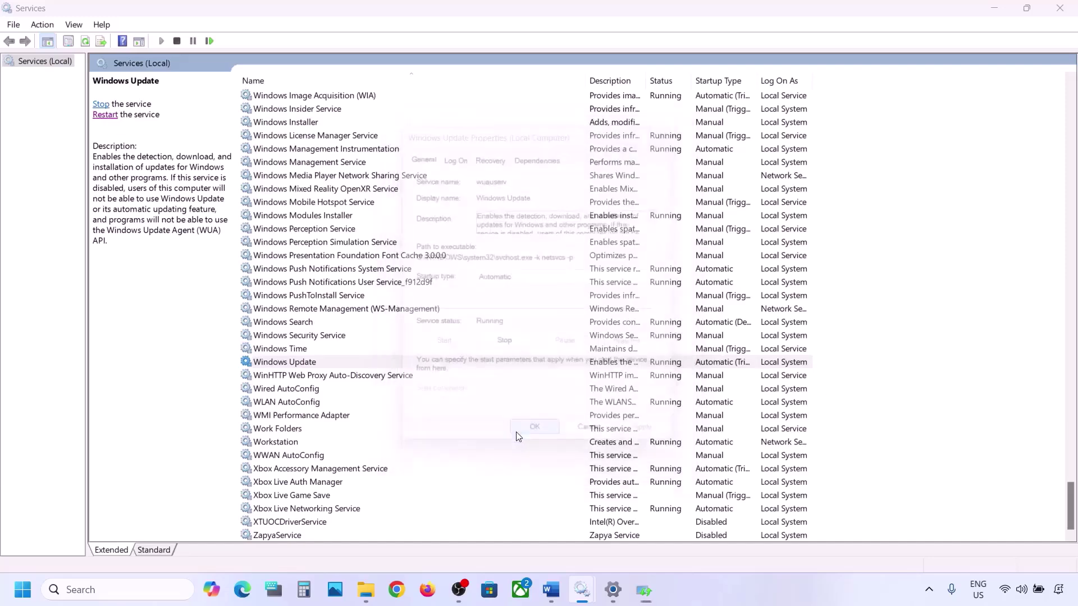
right_click(292, 365)
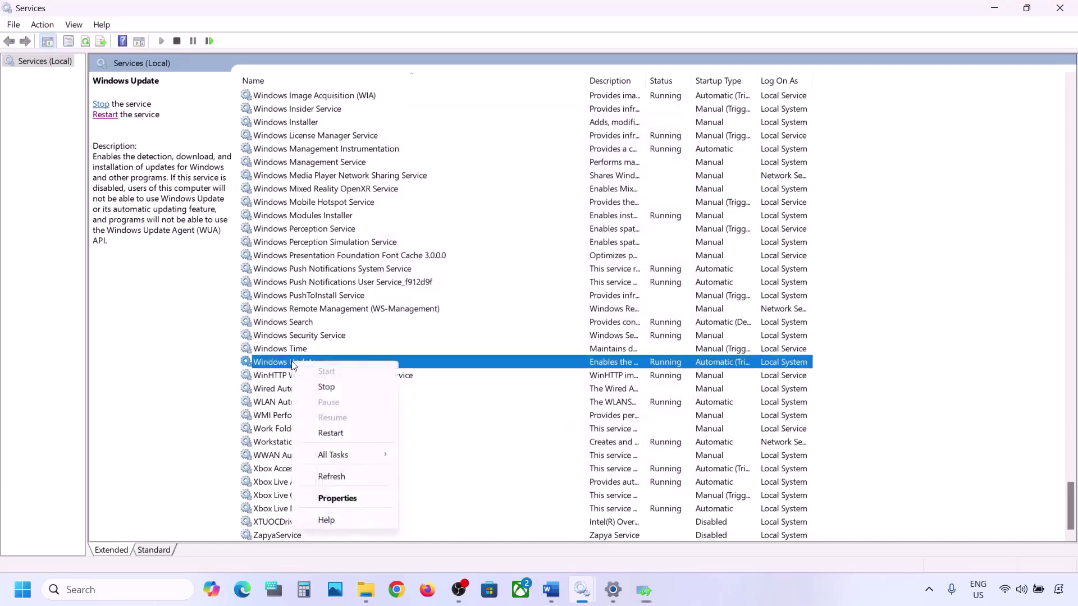
left_click(339, 432)
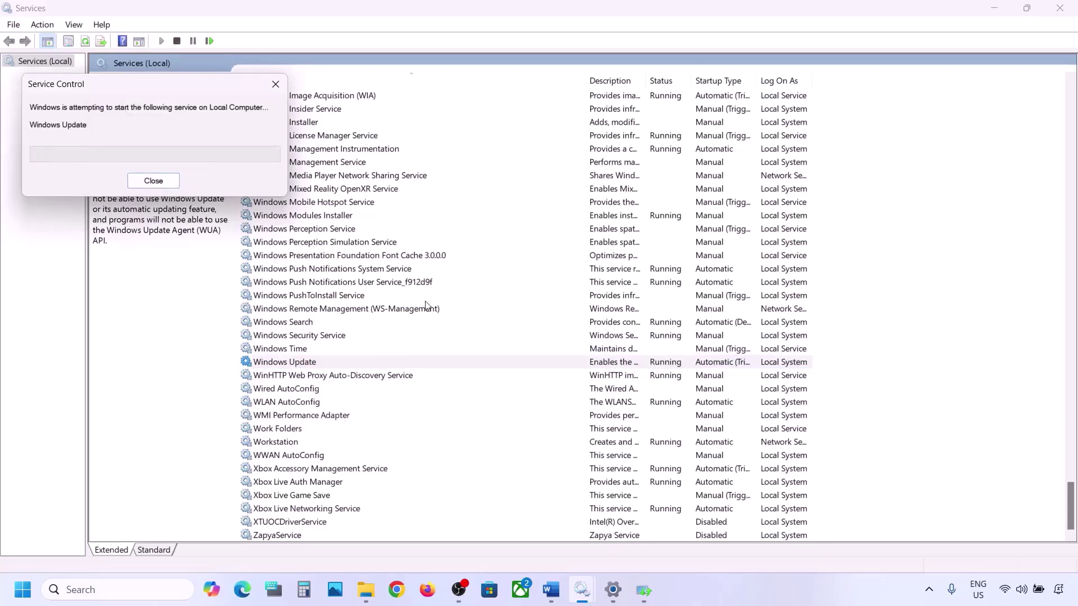
Set the Background Intelligent Transfer Service's startup type to Automatic and restart the service.
left_click(316, 282)
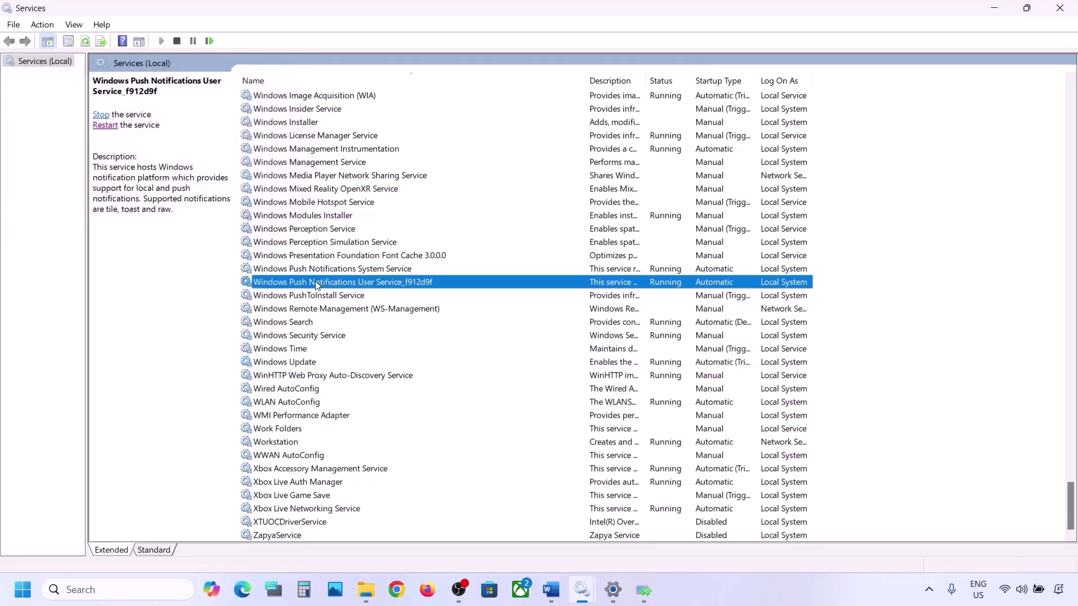
key("b")
scroll(325, 230, "up", 3)
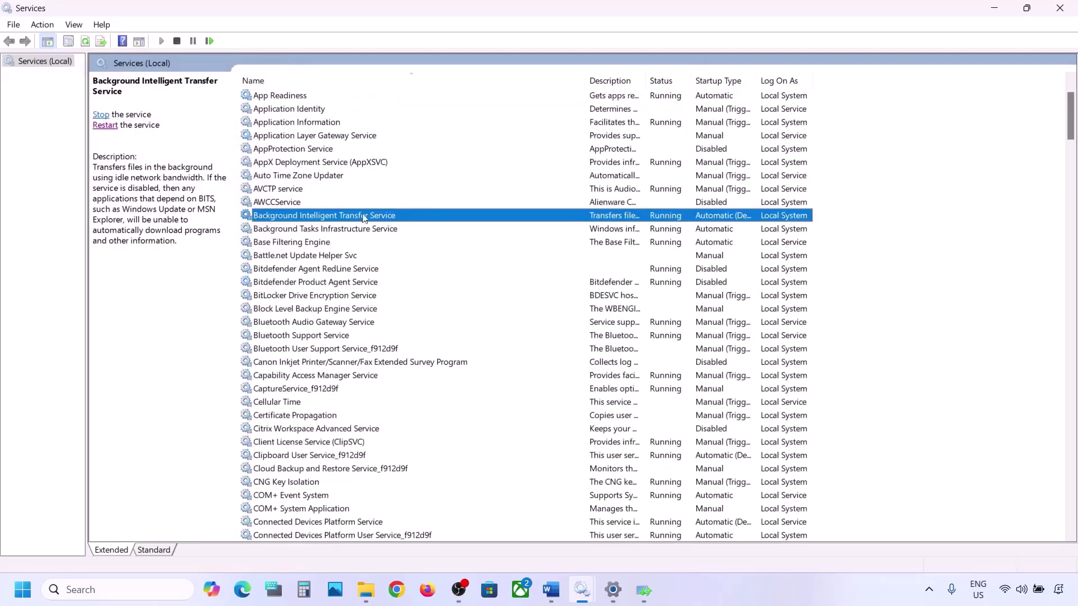
double_click(354, 219)
left_click(497, 283)
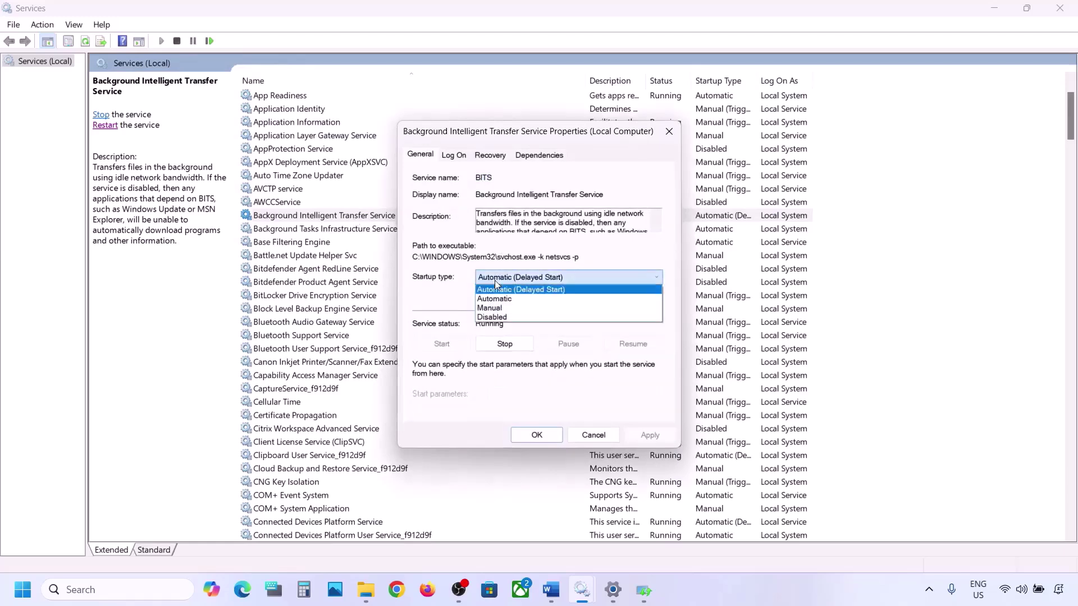
left_click(497, 289)
left_click(639, 436)
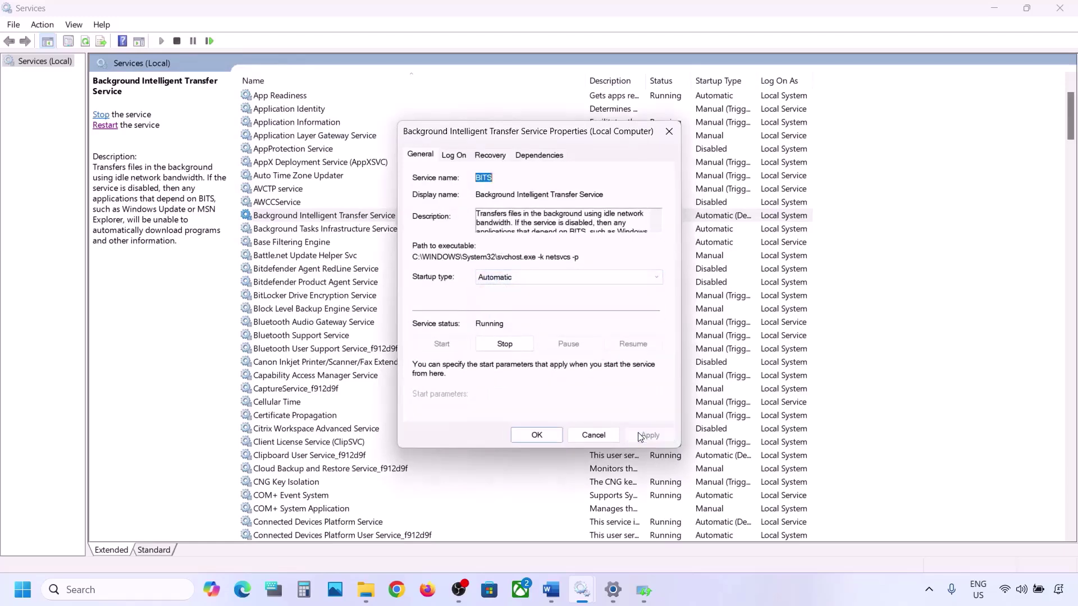
left_click(540, 435)
right_click(330, 219)
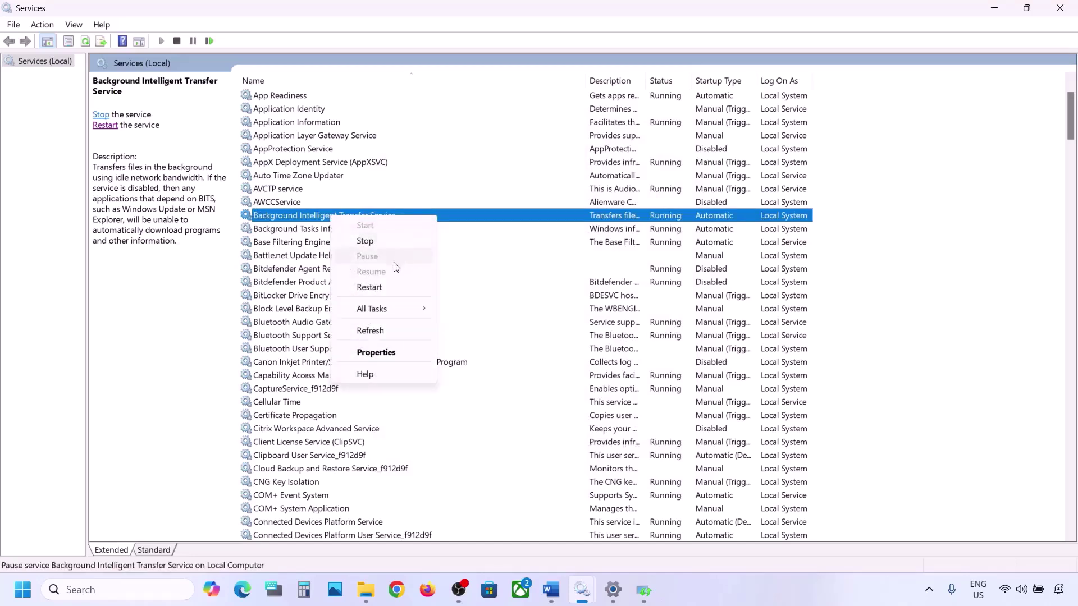
left_click(369, 287)
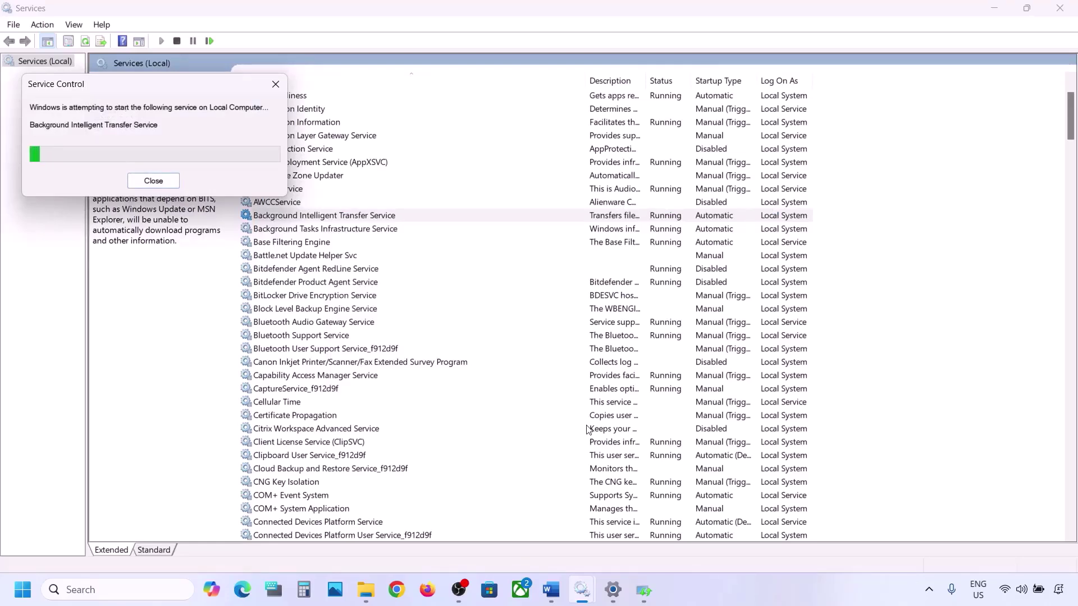
Switch to the Word document and copy the Windows 11 download link under Step 5.
mouse_move(553, 593)
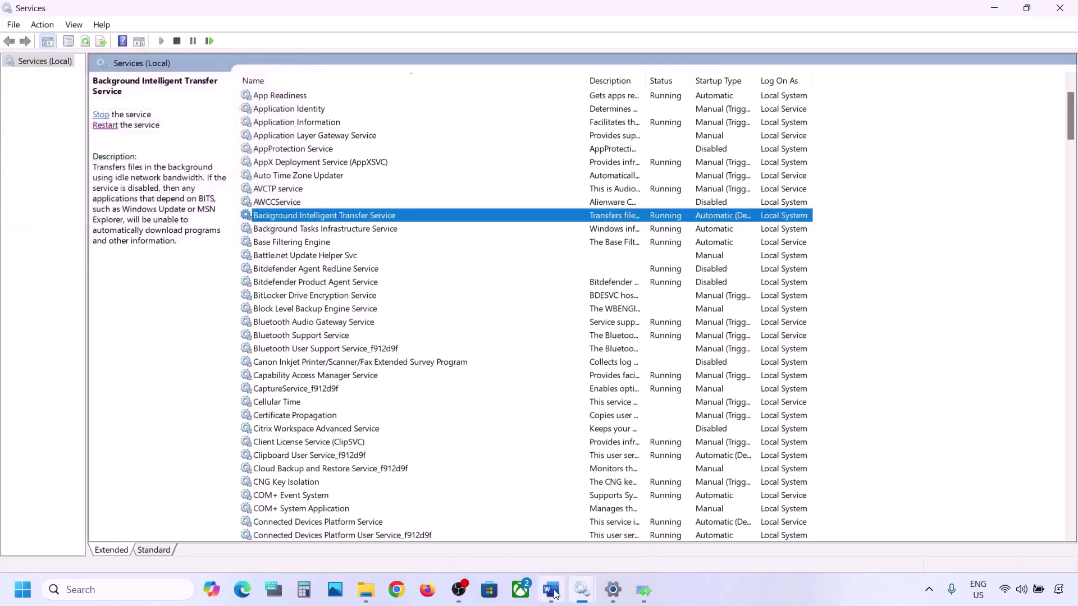
left_click(554, 593)
scroll(517, 404, "down", 5)
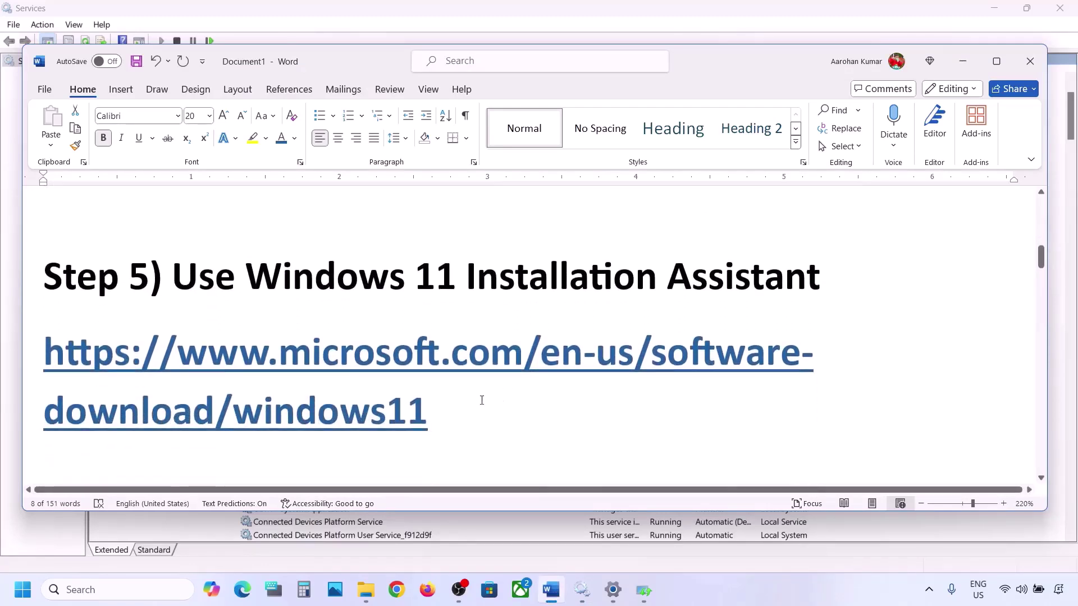
left_click_drag(447, 419, 45, 359)
key("ctrl+c")
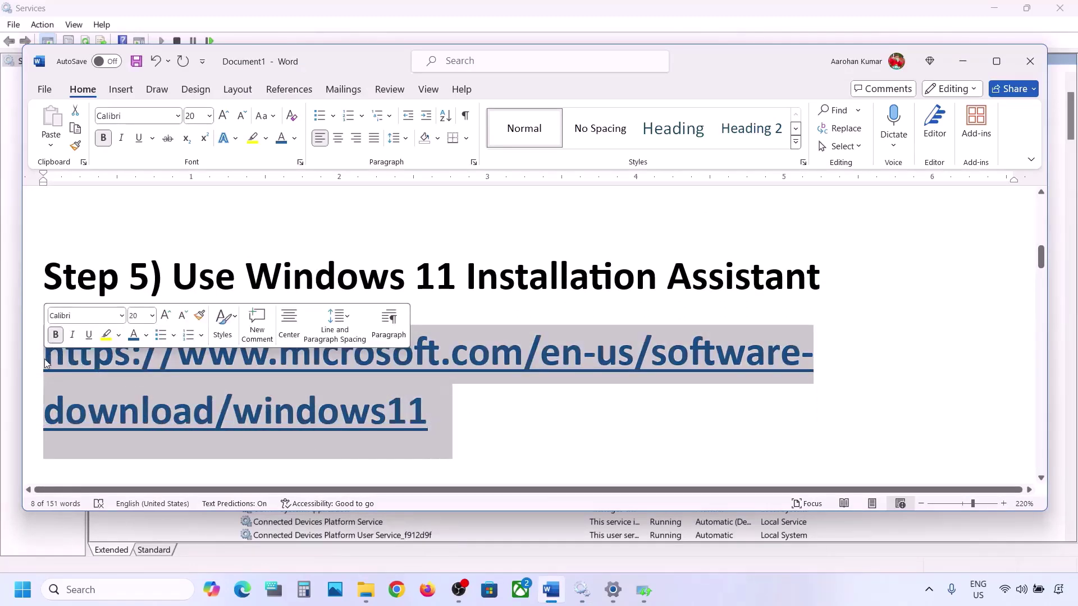
right_click(45, 358)
left_click(106, 264)
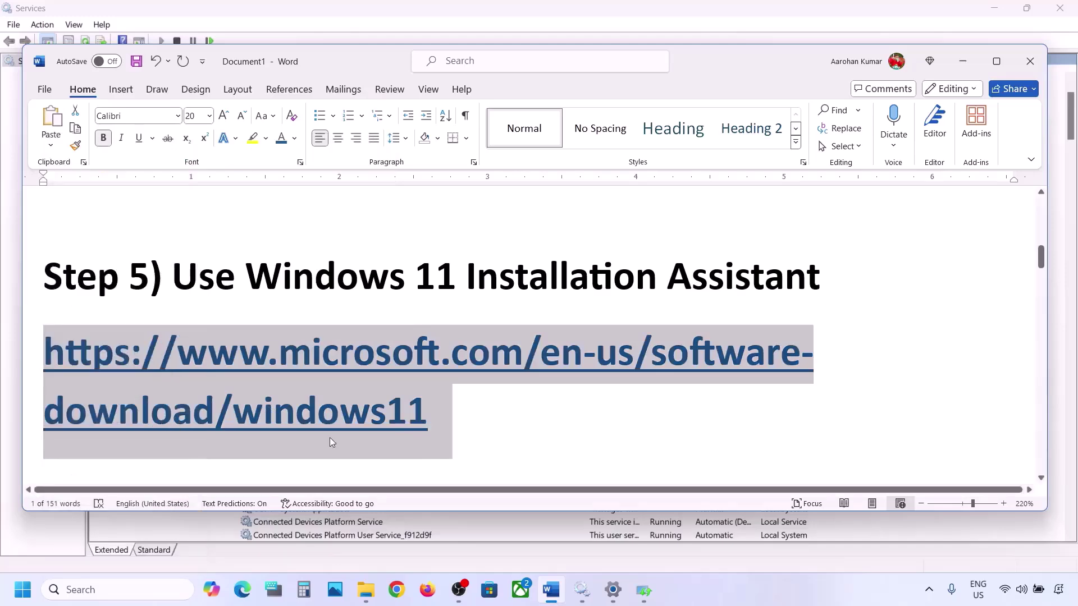
Switch to Chrome and open the copied address, microsoft.com/en-us/software-download/windows11.
left_click(397, 589)
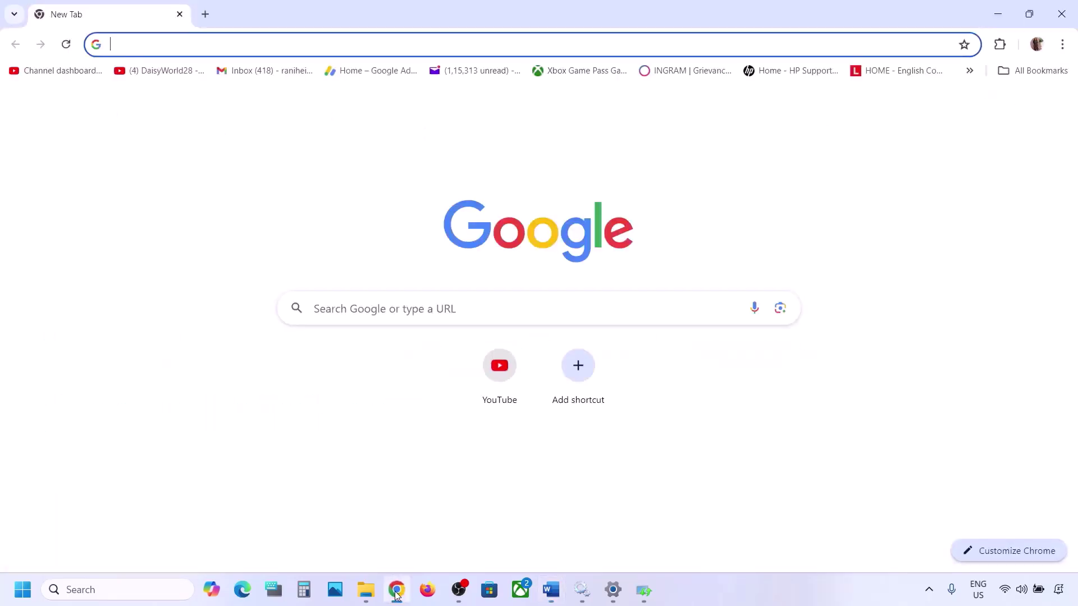
key("ctrl+v")
key("Return")
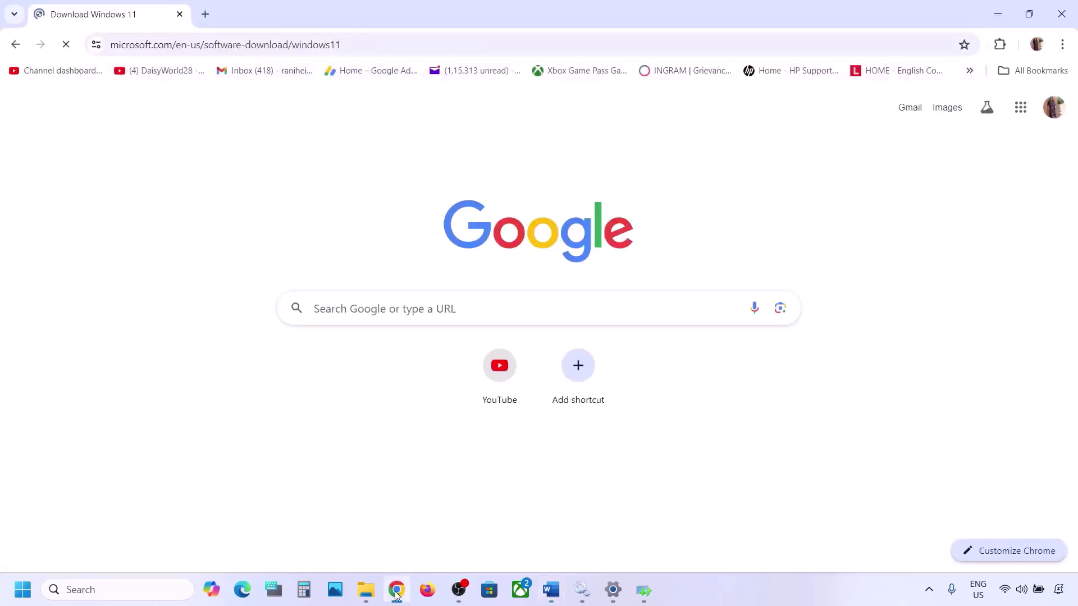
Download and launch the Windows 11 Installation Assistant, and minimize its window.
scroll(457, 378, "down", 1)
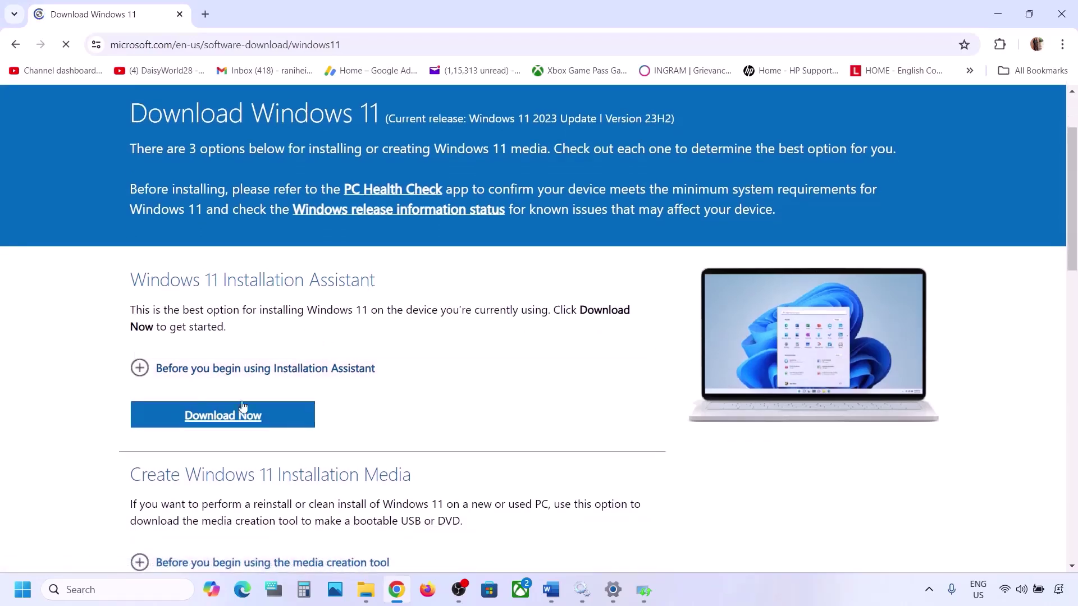
left_click(230, 416)
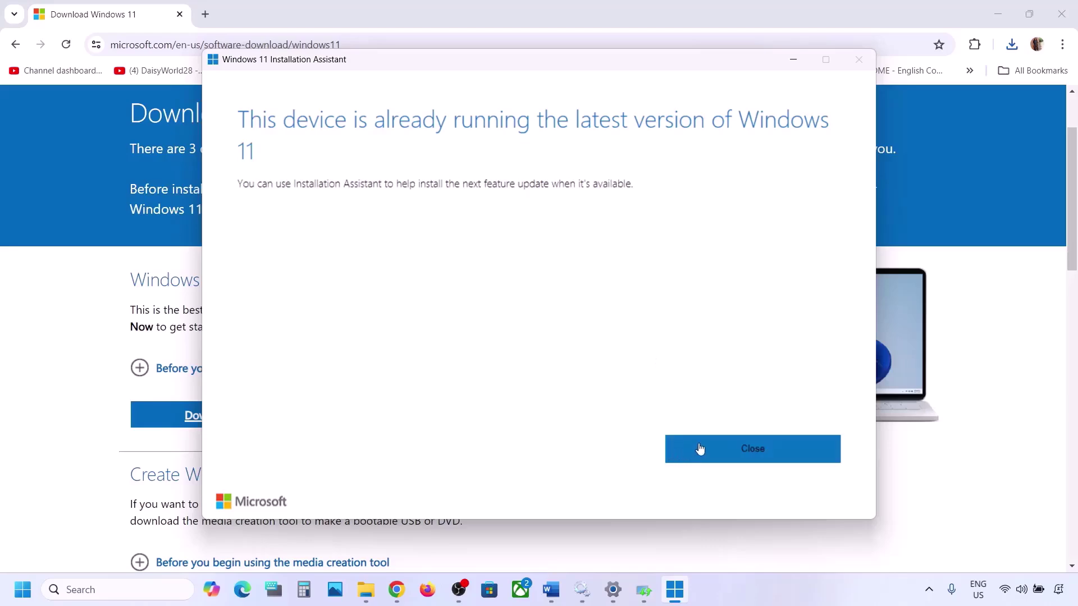
left_click(793, 59)
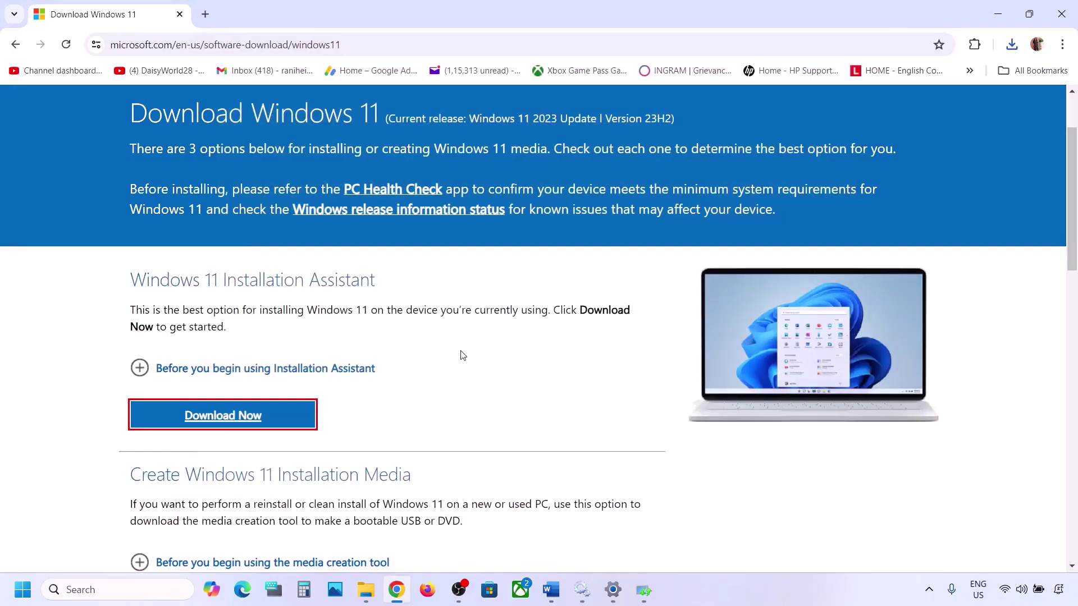
Reload the Microsoft Update Catalog results for KB5050009 and confirm resubmitting the form.
left_click(724, 597)
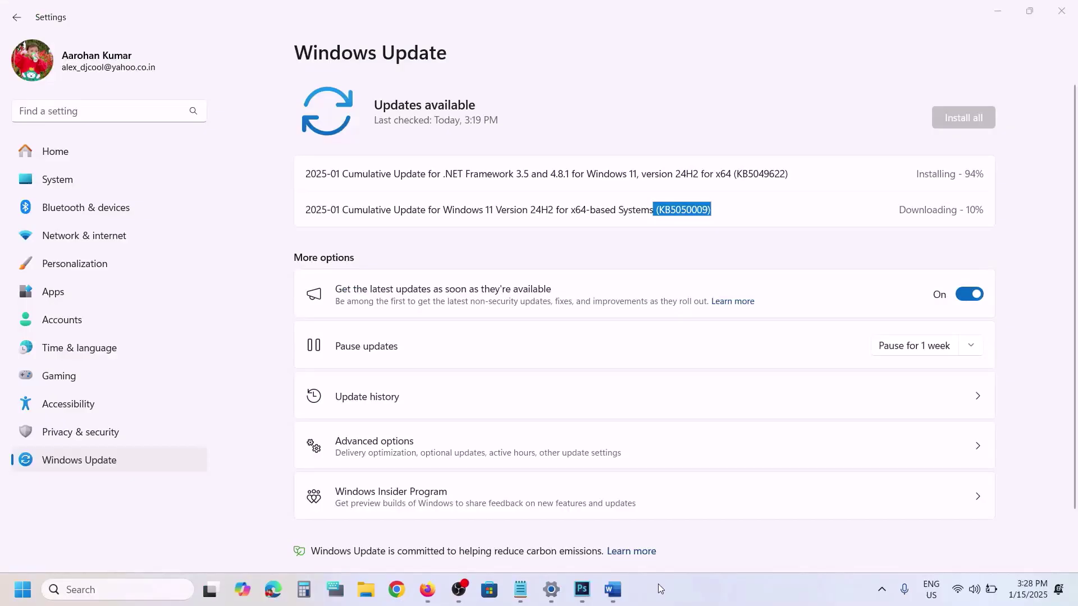
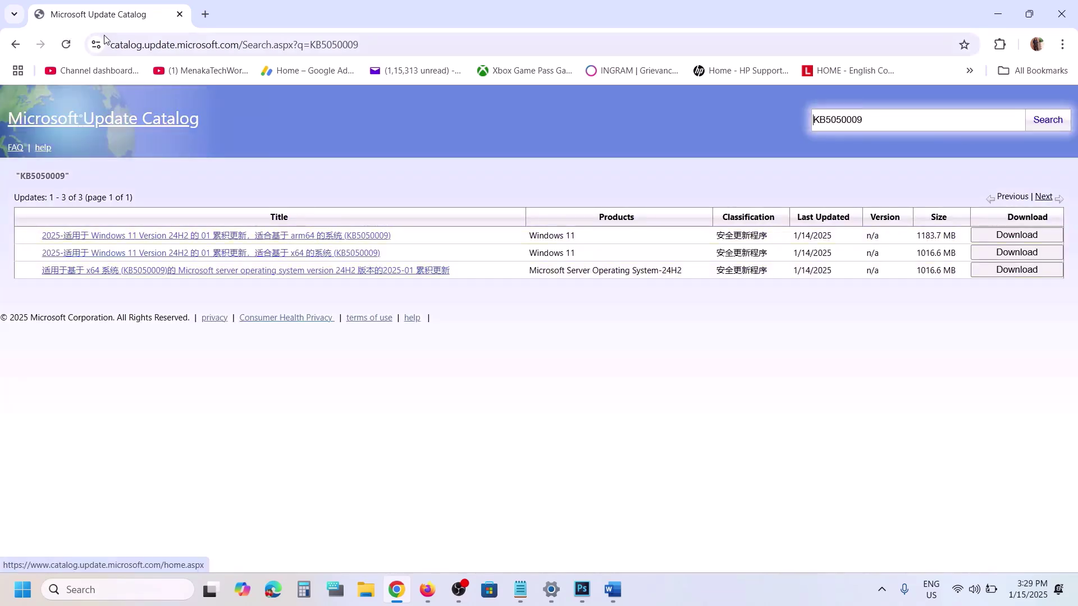
left_click(66, 45)
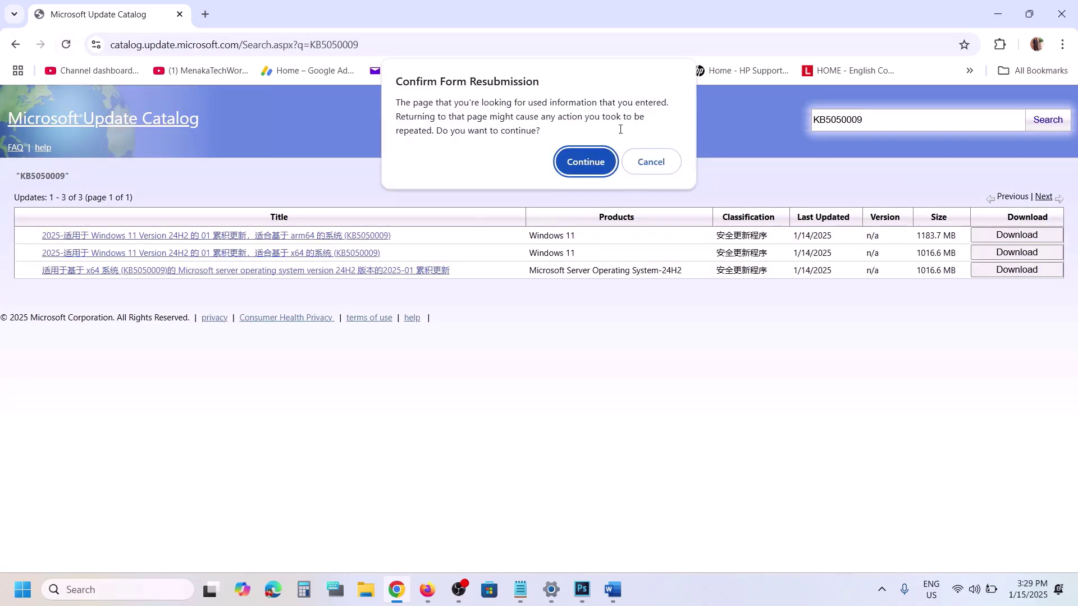
left_click(576, 168)
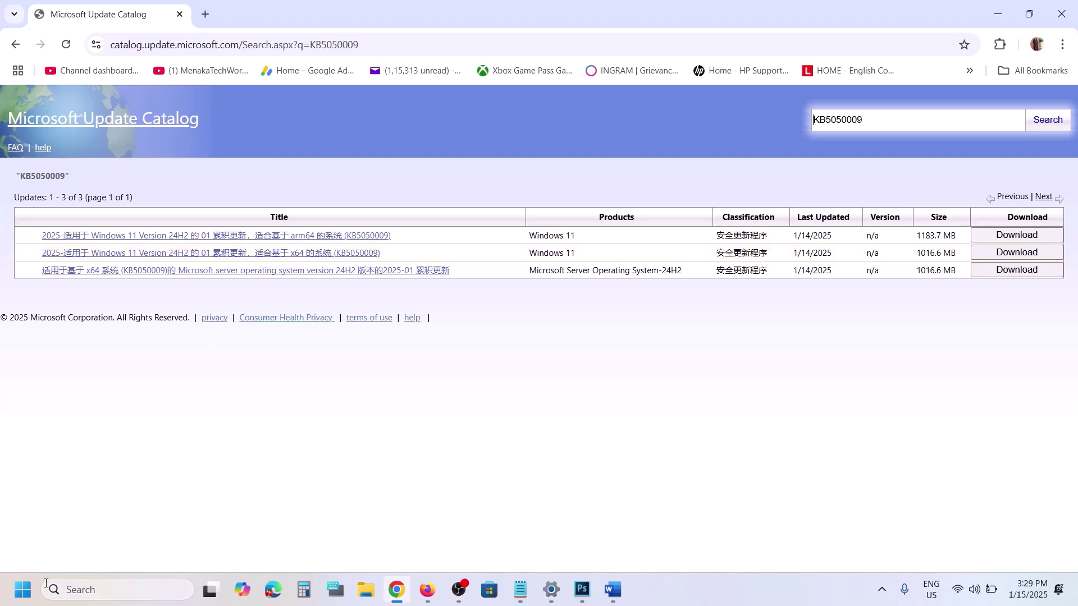
Check the system type on the About page of the Windows System settings, and minimize Settings.
left_click(22, 598)
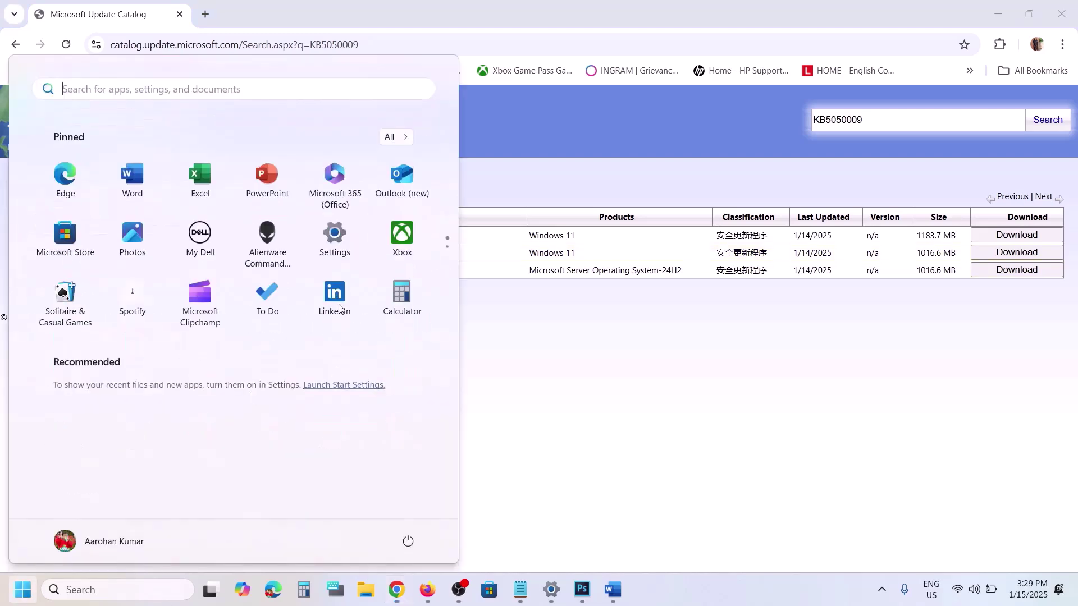
left_click(336, 245)
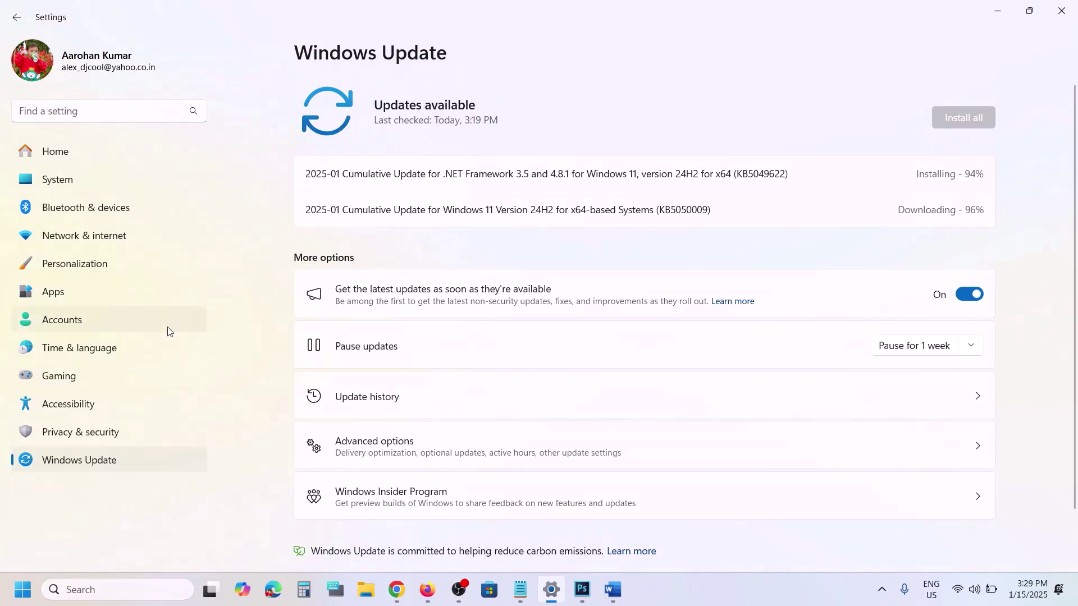
left_click(75, 179)
scroll(396, 339, "down", 10)
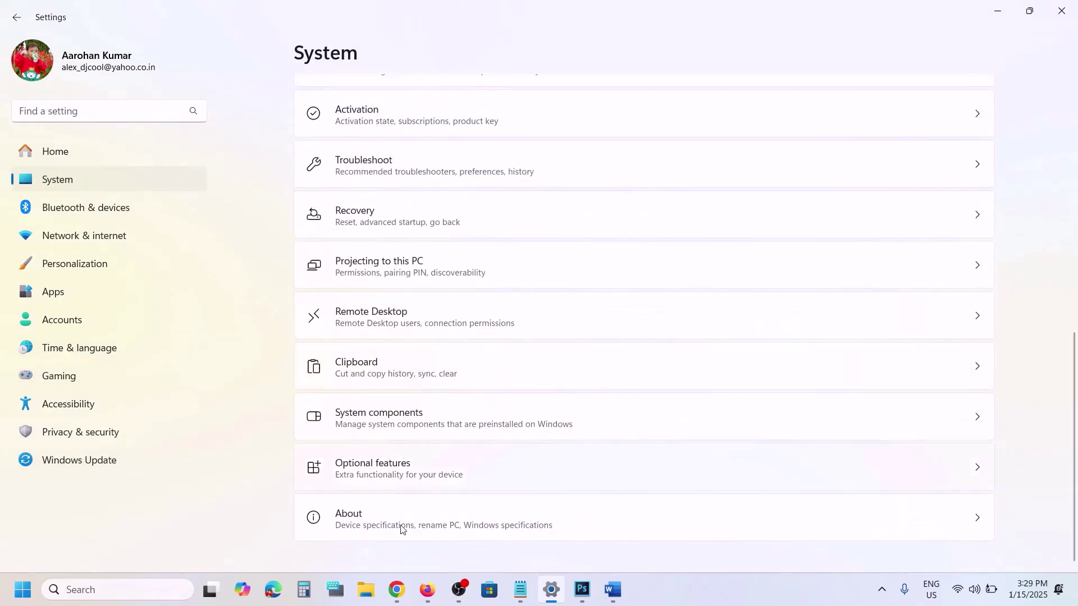
left_click(357, 531)
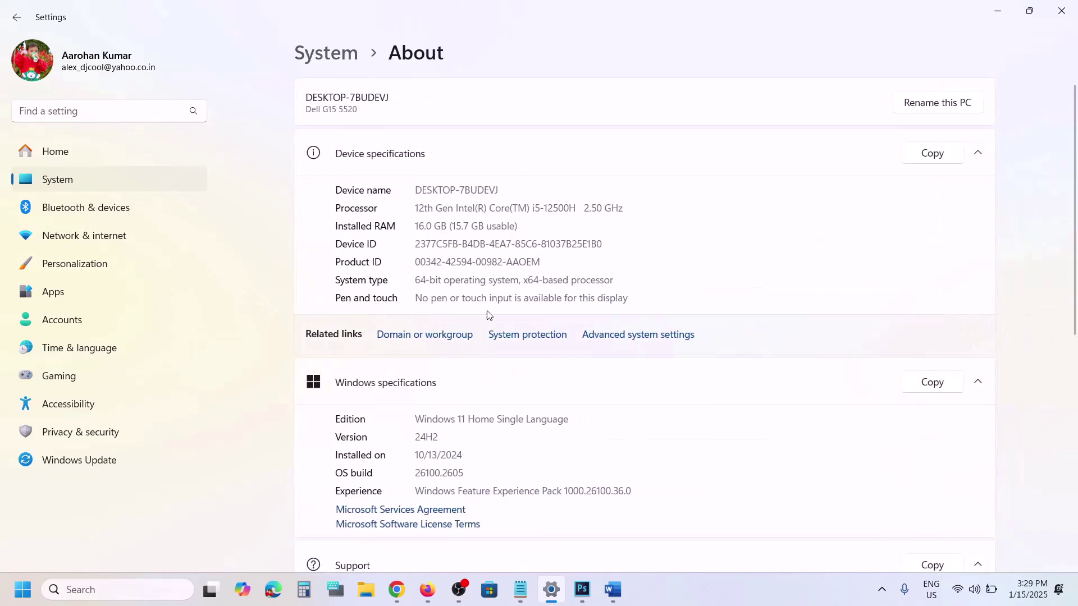
double_click(526, 284)
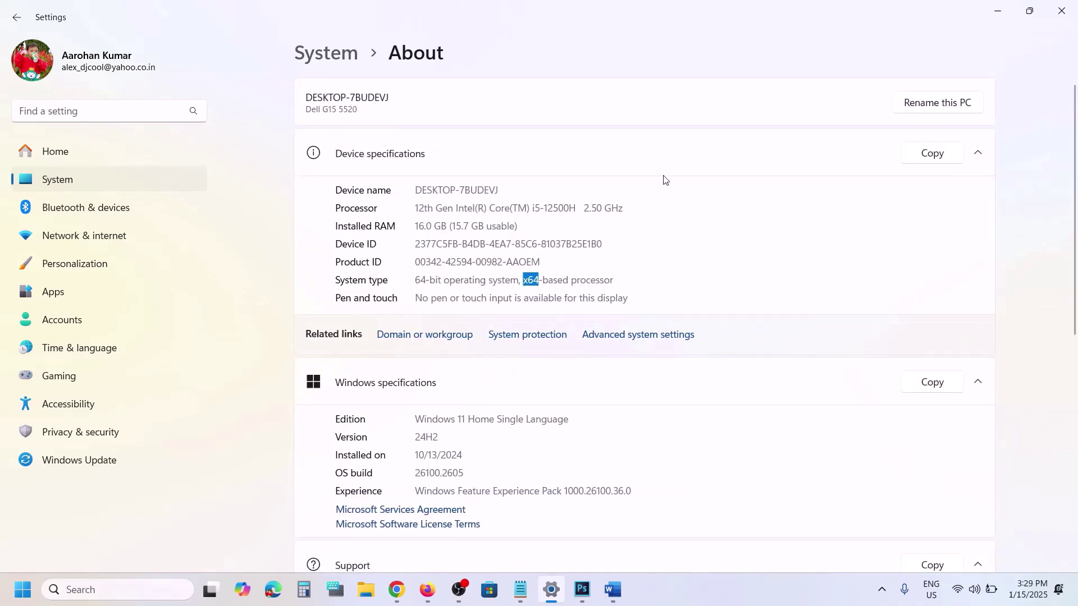
left_click(998, 11)
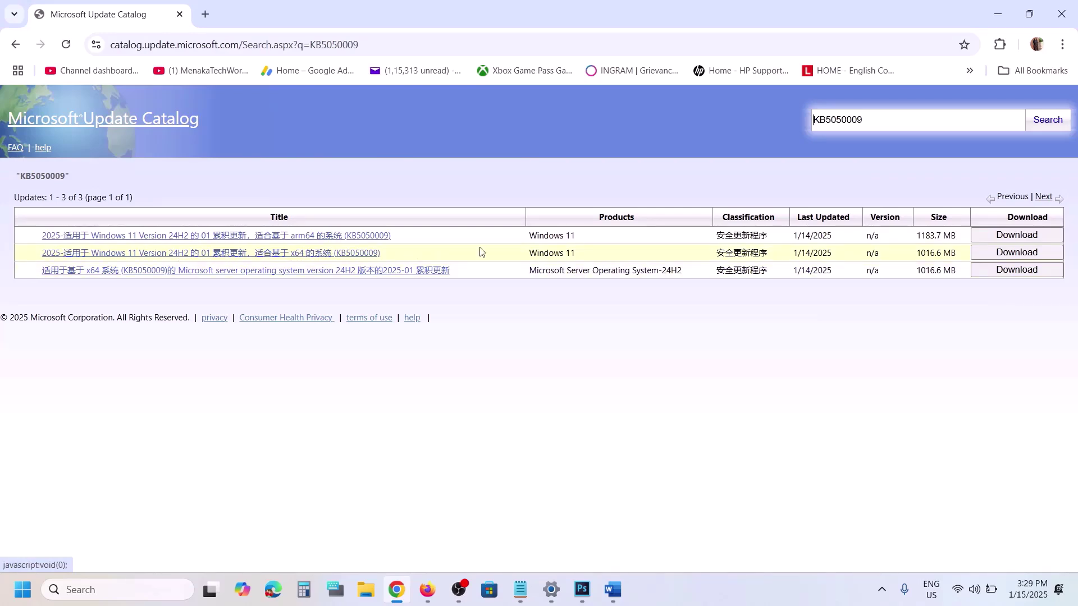
Open the download links for the Windows 11 Version 24H2 x64 update KB5050009 and move their window toward the middle of the page.
left_click(1010, 253)
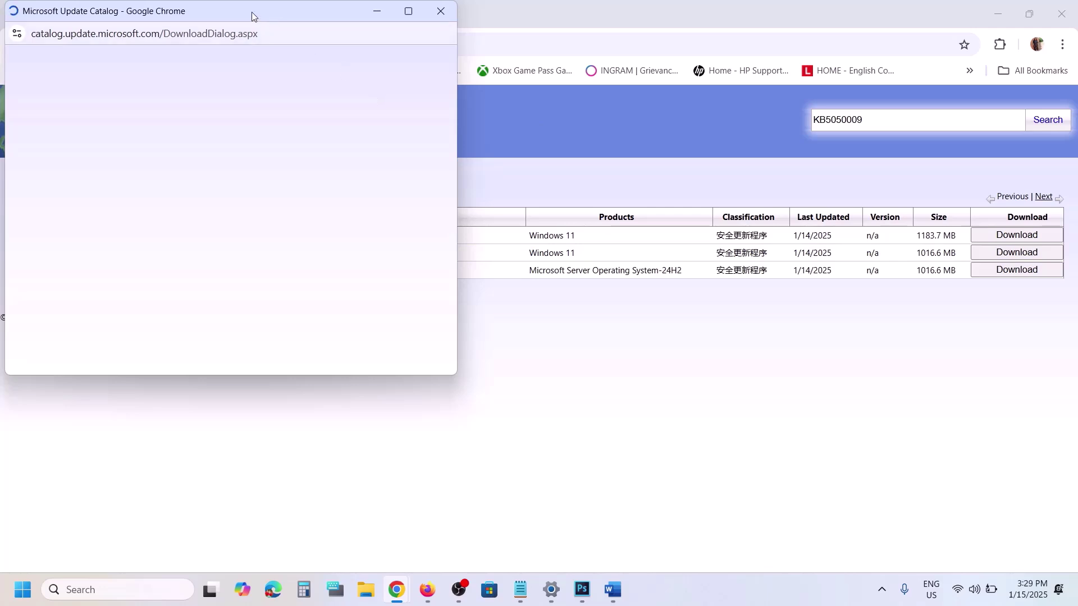
left_click_drag(252, 11, 541, 82)
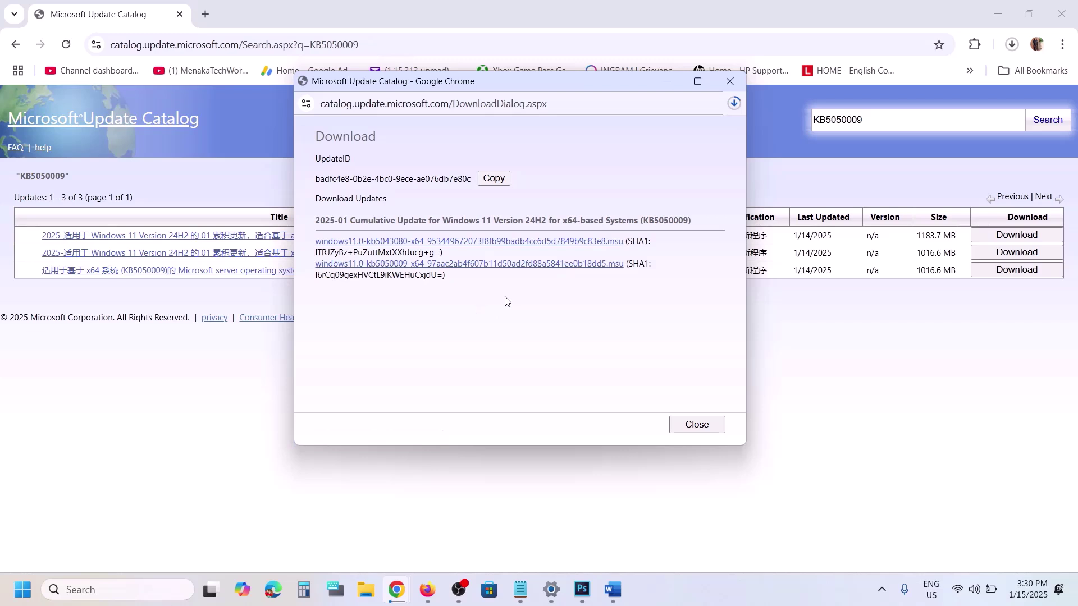
left_click(685, 583)
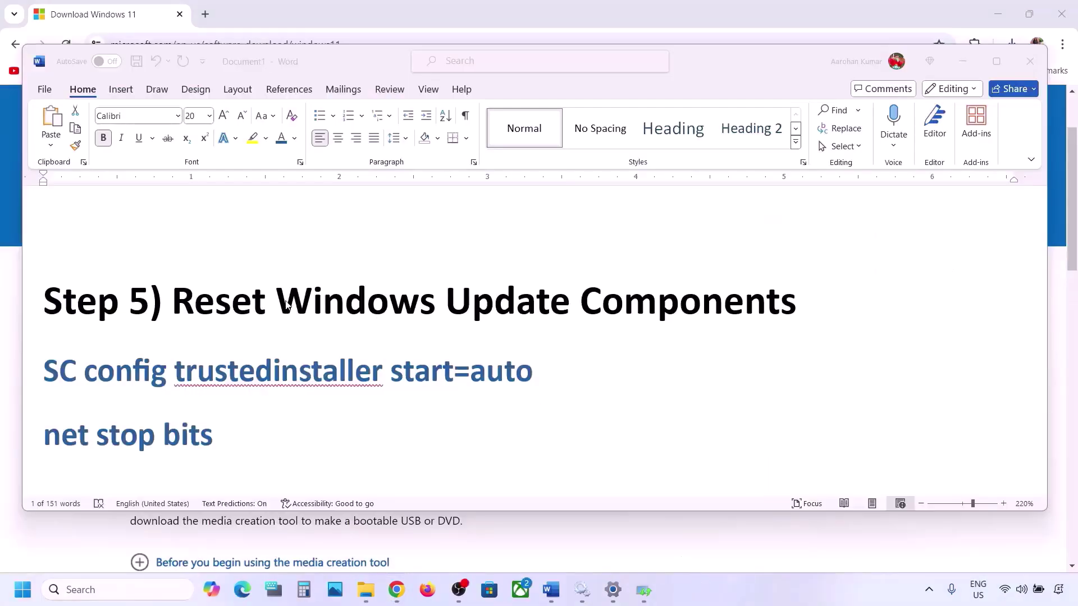
In the Word document, copy all Step 5 reset commands from "SC config trustedinstaller start=auto" through "net start appidsvc".
left_click(177, 296)
left_click_drag(178, 296, 794, 306)
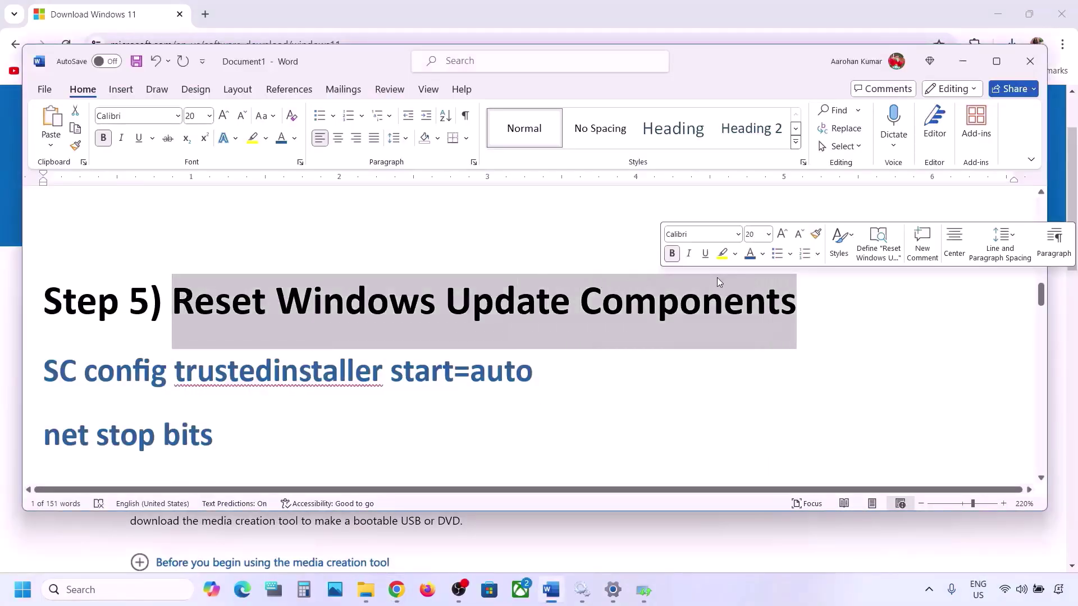
left_click(45, 368)
key("shift+Down")
key("shift+Down")
key("shift+Down")
key("shift+Down")
key("shift+Down")
key("shift+Down")
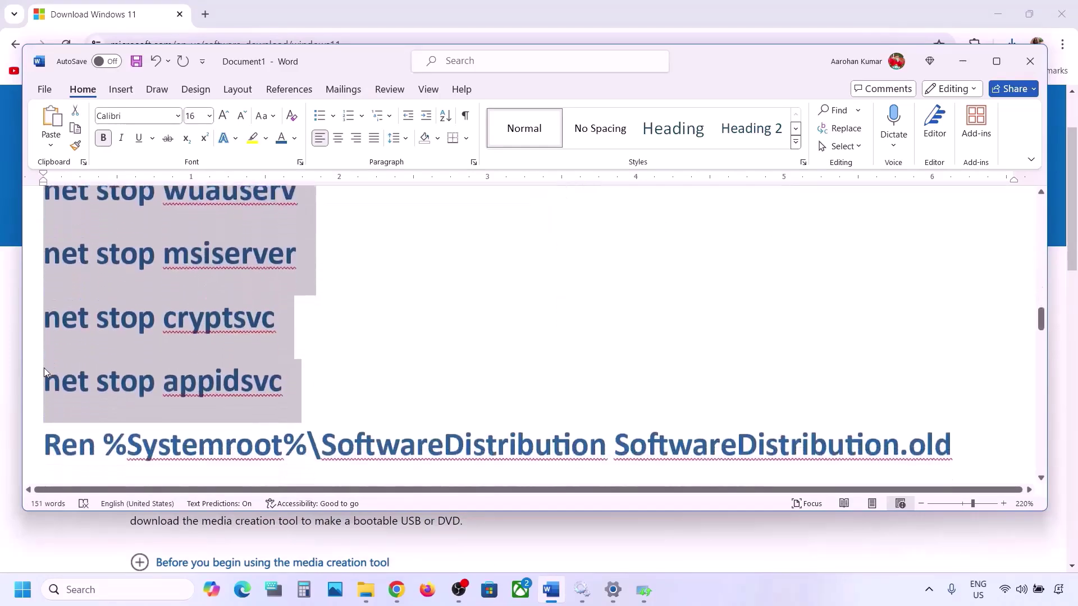
key("shift+Down")
key("shift+Down")
key("shift+Down")
key("shift+Down")
key("shift+Down")
key("shift+Down")
key("shift+Down")
key("shift+Down")
key("shift+Down")
key("shift+Down")
key("shift+Down")
key("shift+Down")
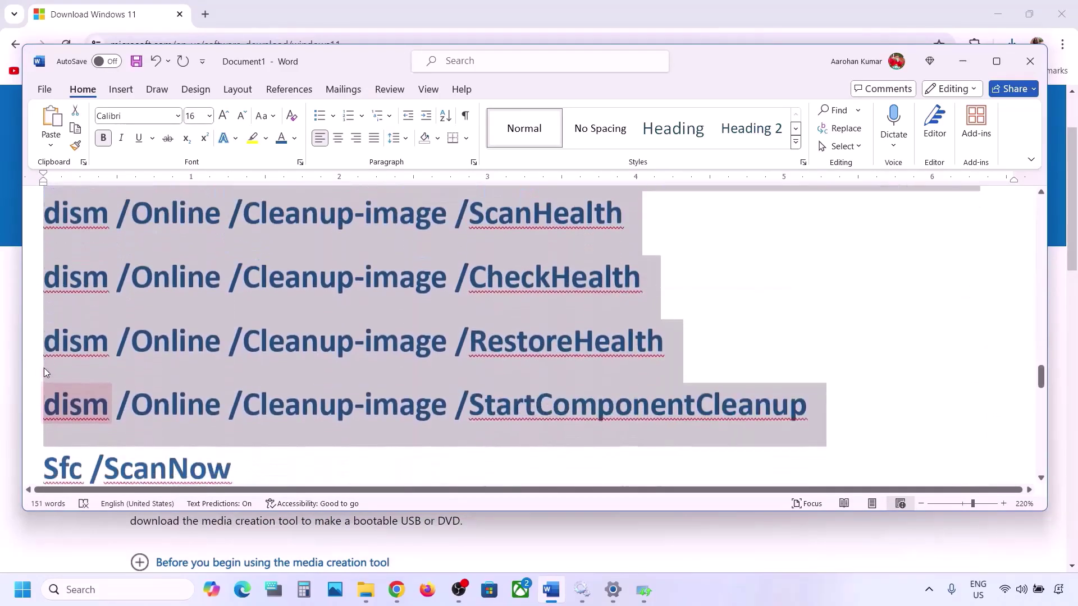
key("shift+Down")
key("shift+Down")
key("shift+Down")
key("shift+Down")
key("shift+Down")
key("shift+Down")
key("shift+Down")
key("shift+Down")
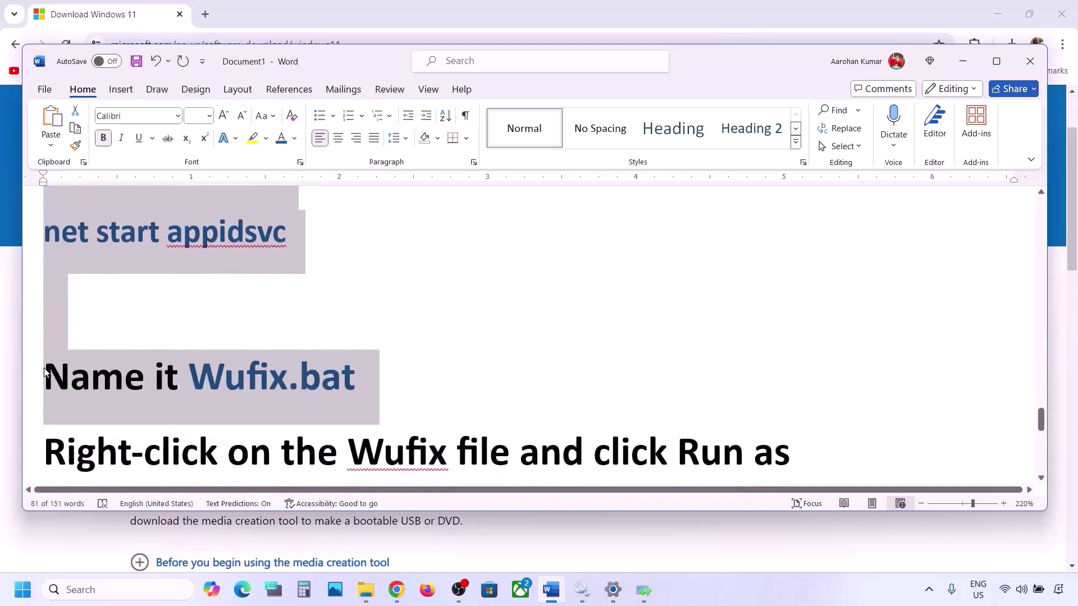
key("shift+Up")
key("shift+Up")
scroll(160, 335, "up", 2)
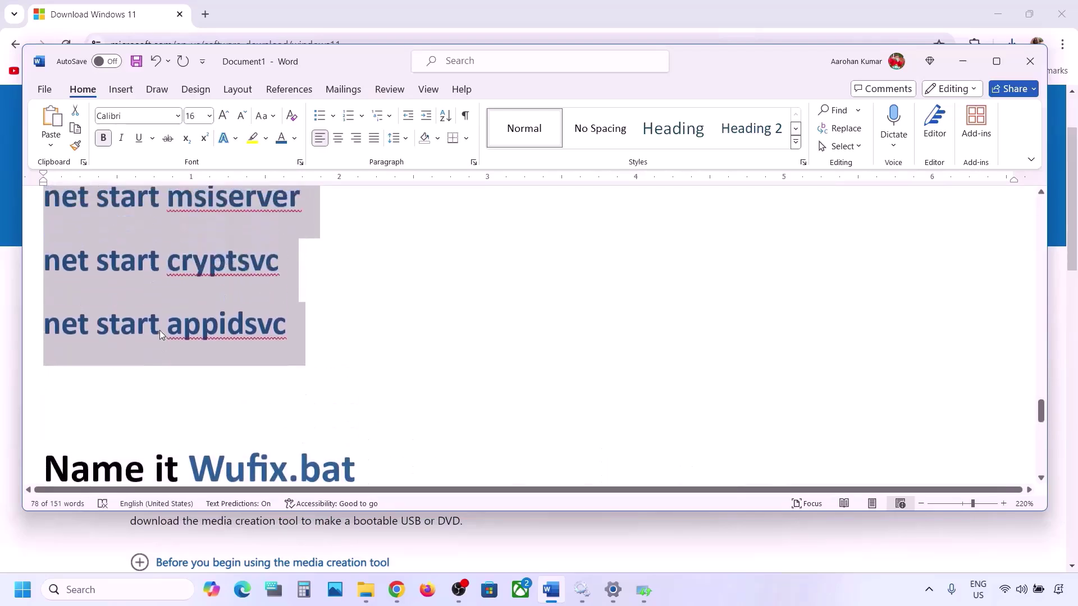
scroll(160, 335, "up", 1)
right_click(171, 269)
left_click(221, 342)
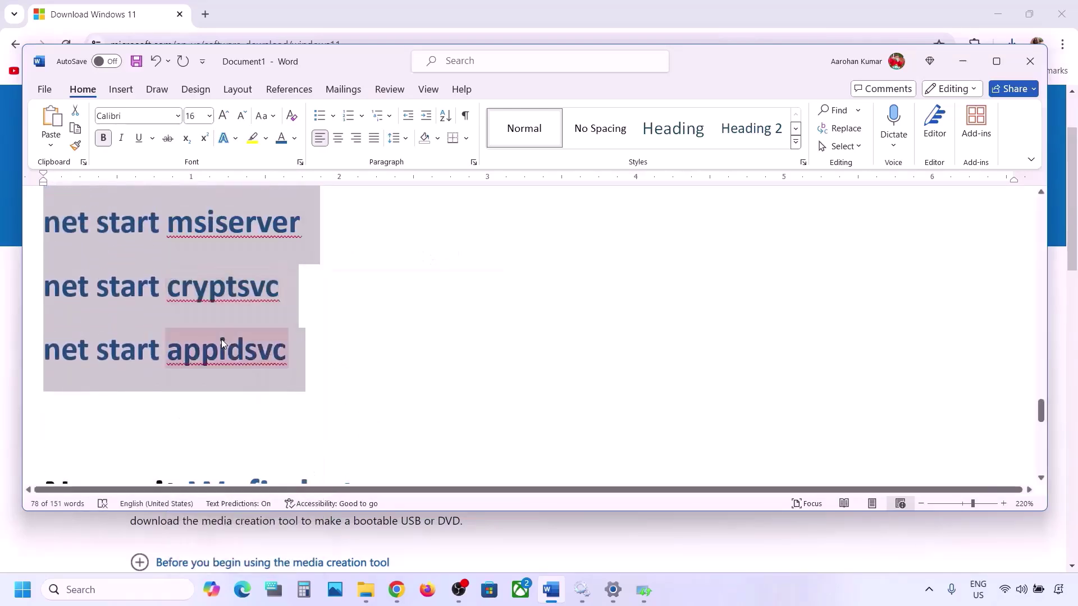
Open Notepad and paste the copied Windows Update reset commands into a blank file.
left_click(89, 589)
type("no")
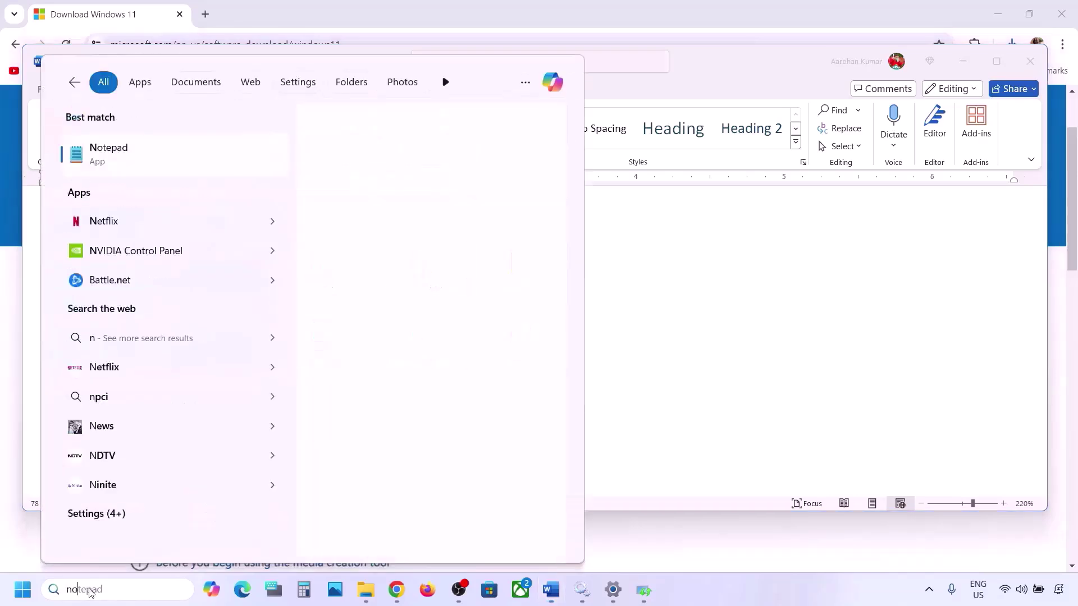
type("te")
key("Return")
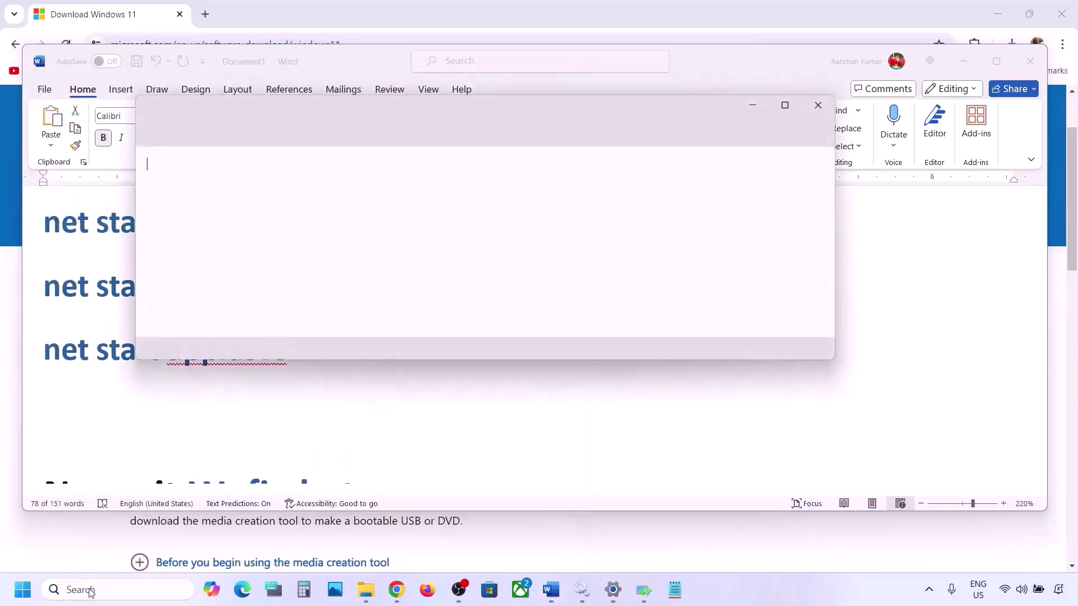
key("ctrl+v")
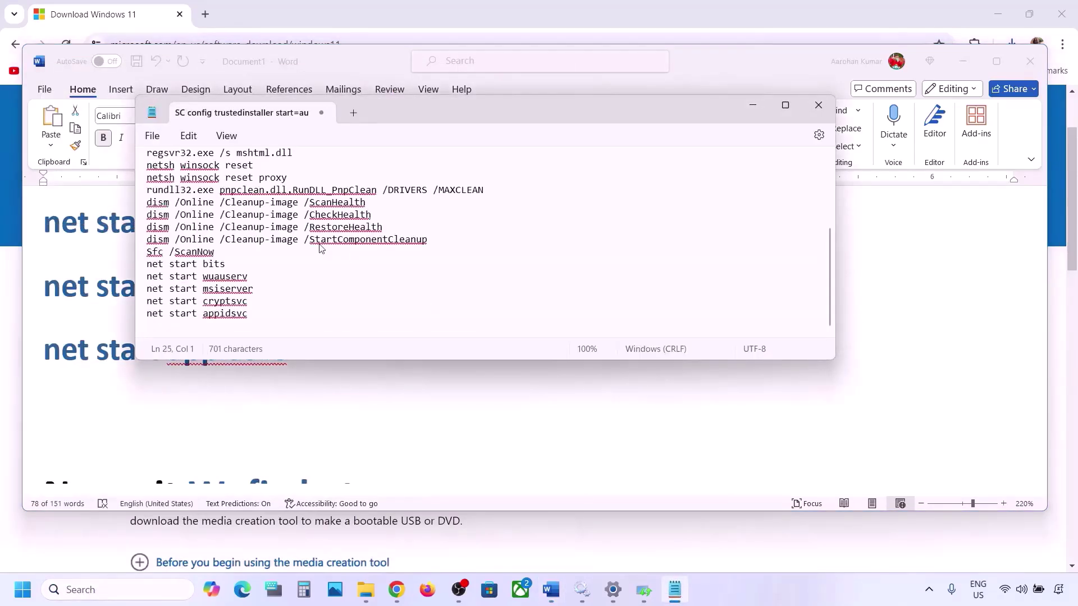
scroll(321, 248, "up", 5)
Start saving the script under a new name, and copy the file name Wufix.bat from the Word document.
left_click(152, 136)
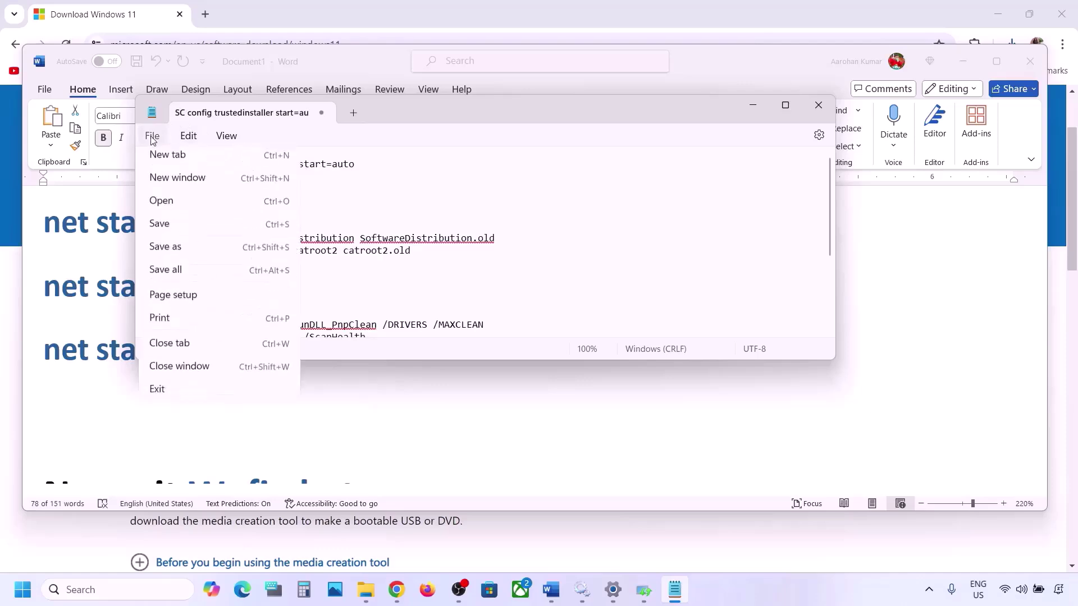
left_click(168, 251)
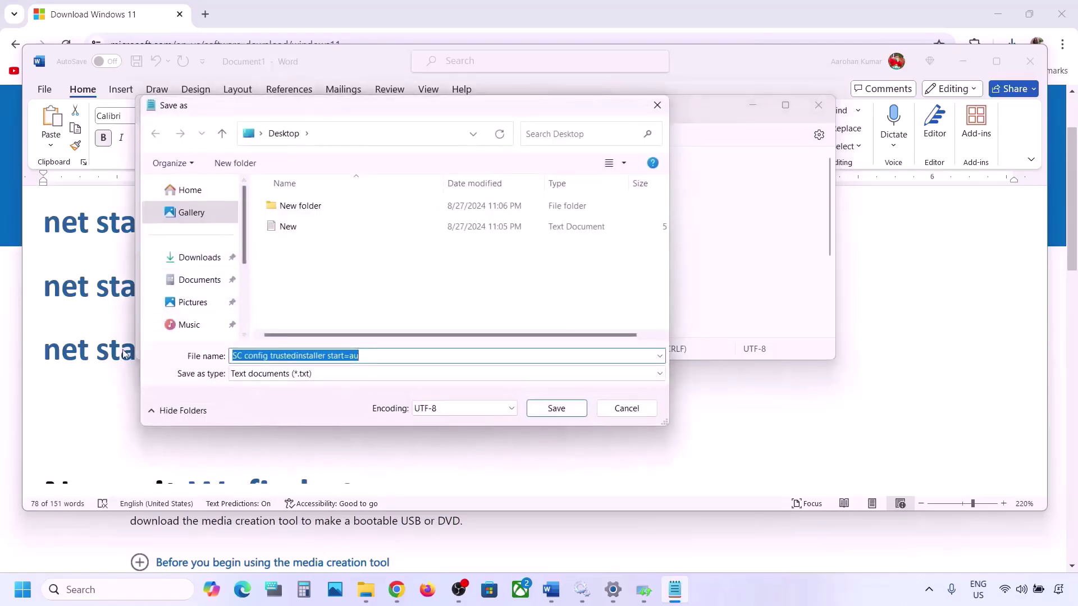
left_click(123, 353)
scroll(168, 337, "down", 5)
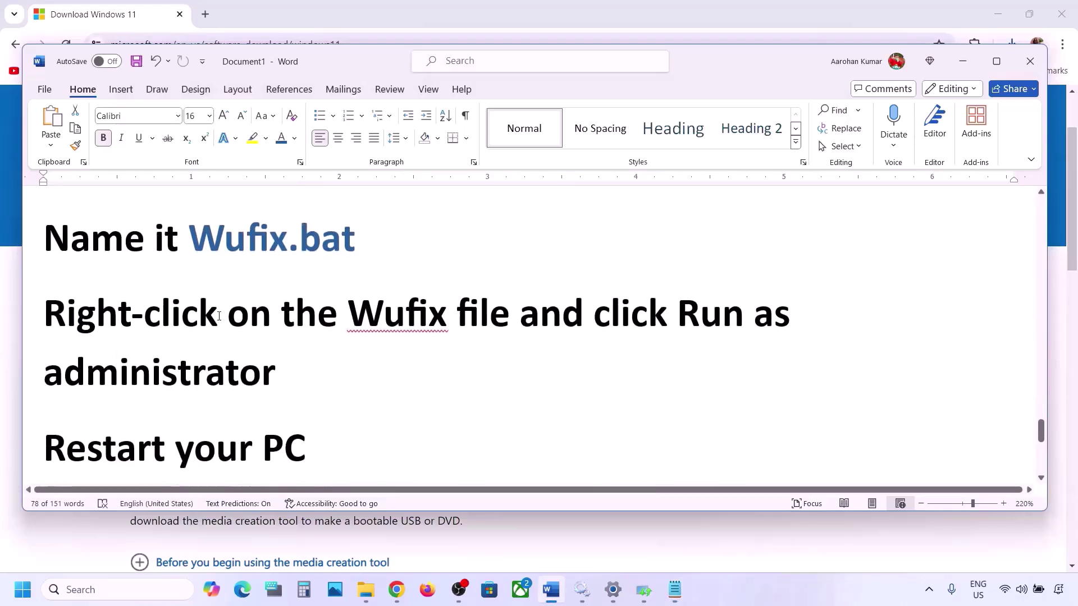
scroll(225, 303, "up", 1)
left_click_drag(366, 251, 234, 255)
key("ctrl+c")
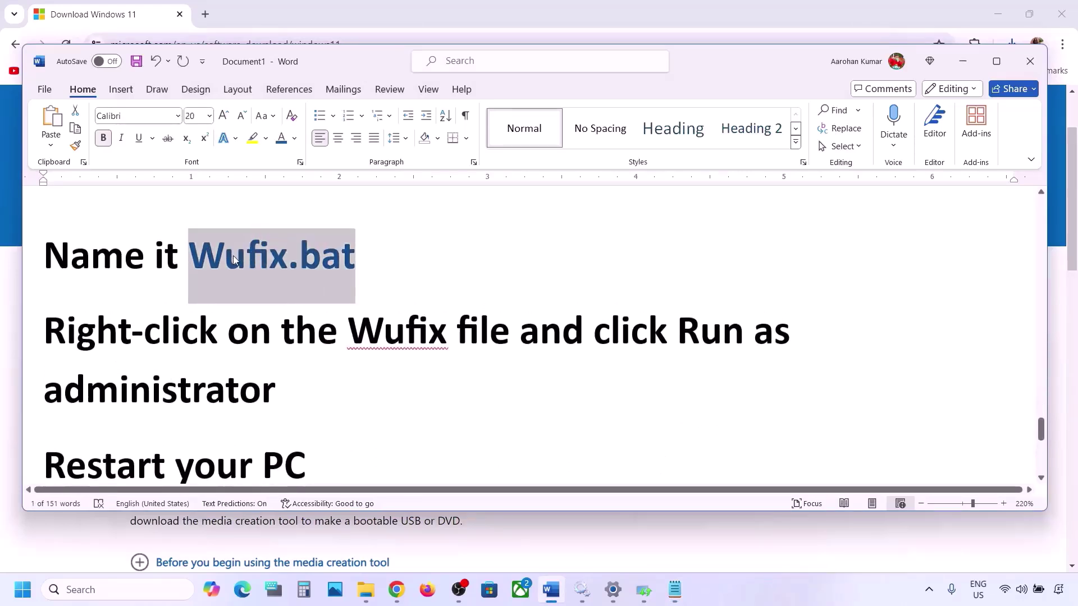
Save the Notepad script to the Desktop as Wufix.bat with the type All files, and close Notepad.
left_click(675, 589)
key("ctrl+v")
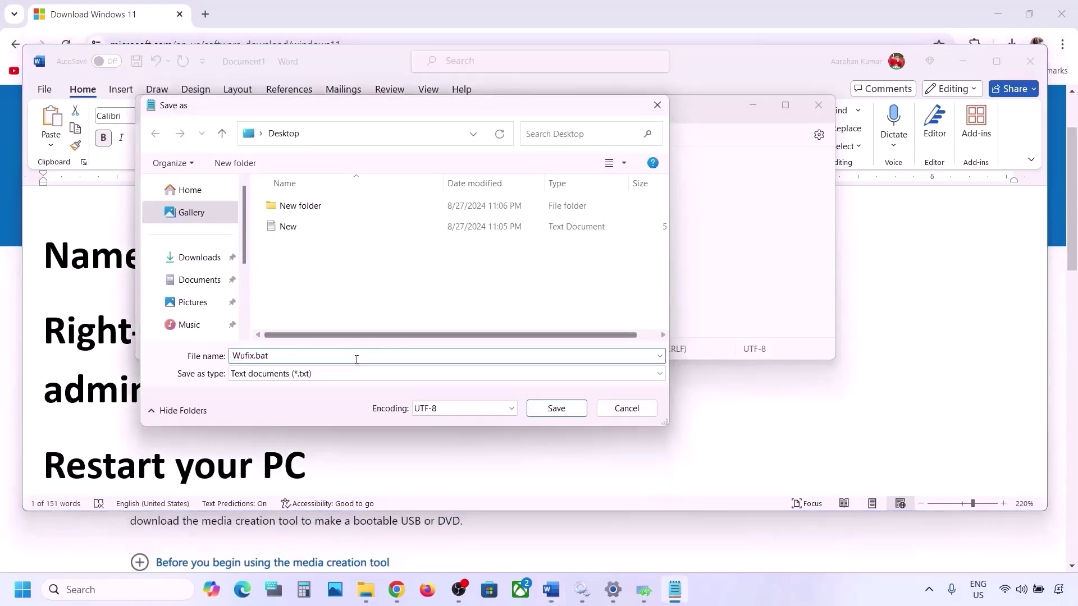
left_click(316, 375)
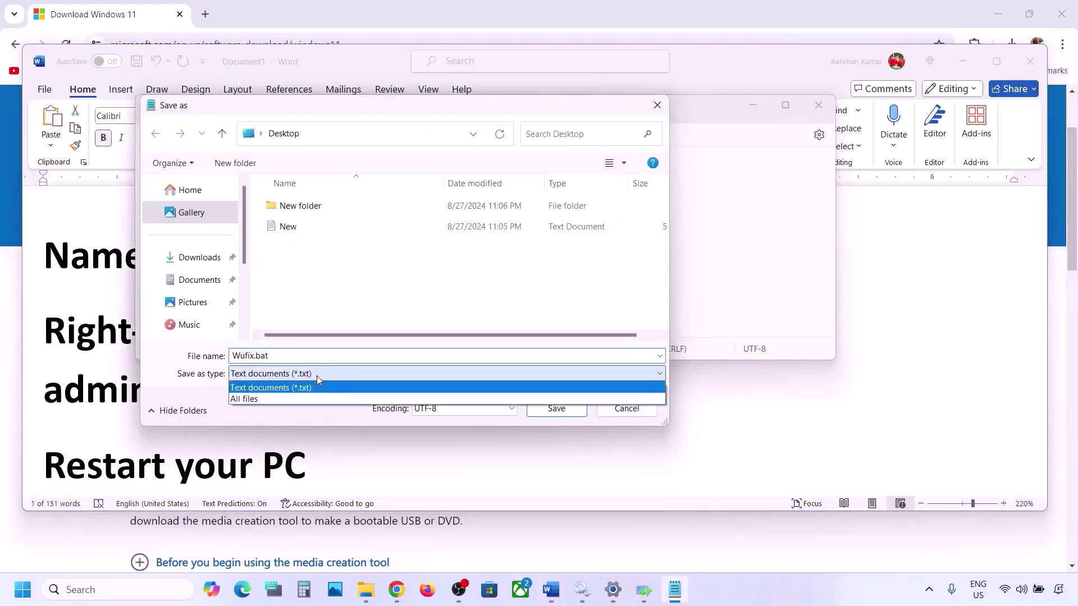
left_click(278, 399)
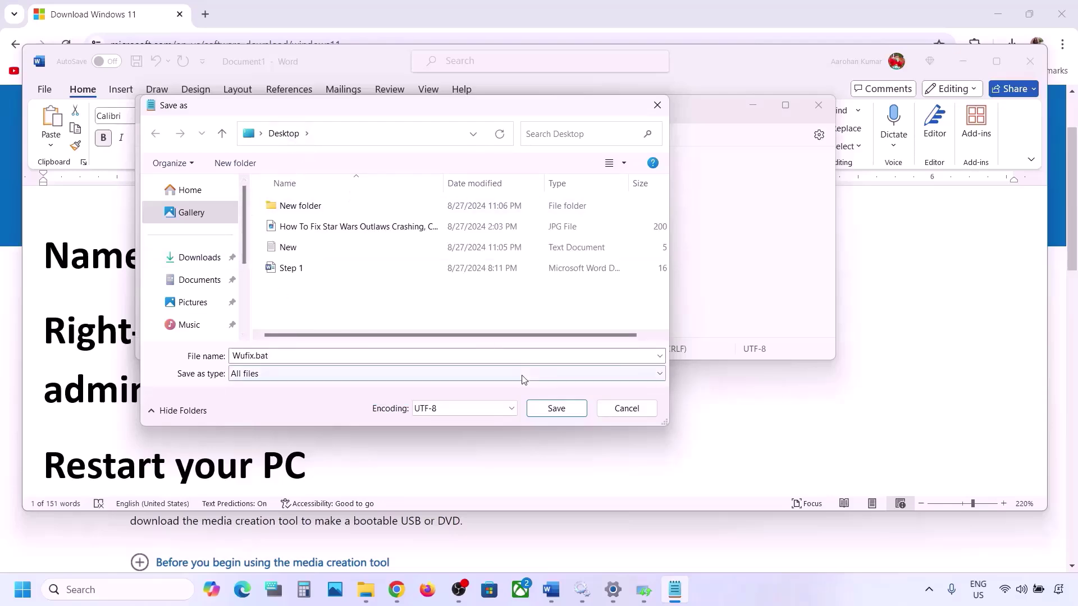
left_click(556, 408)
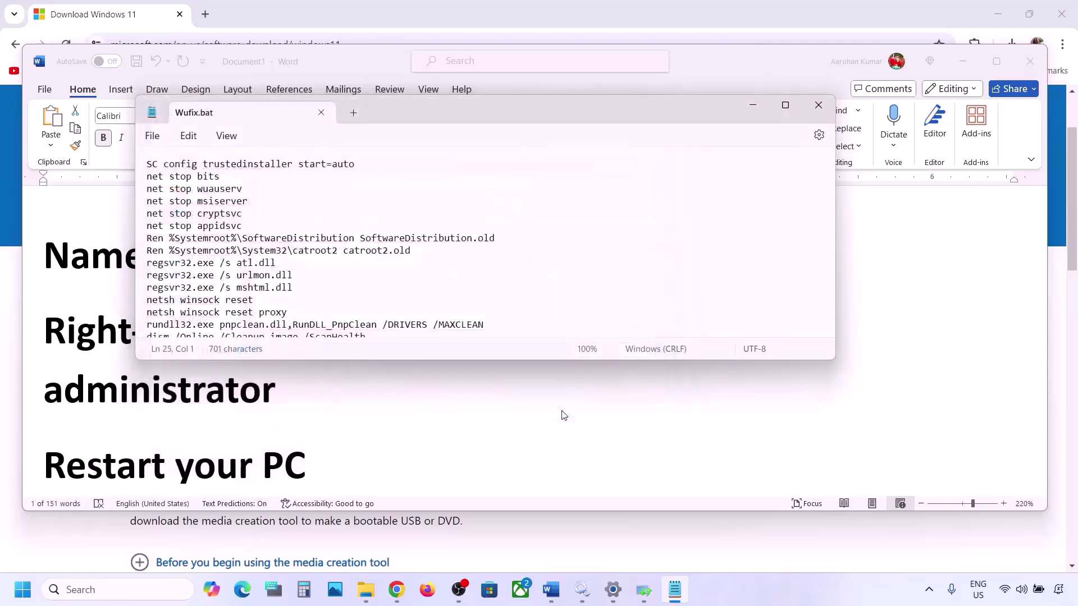
left_click(821, 112)
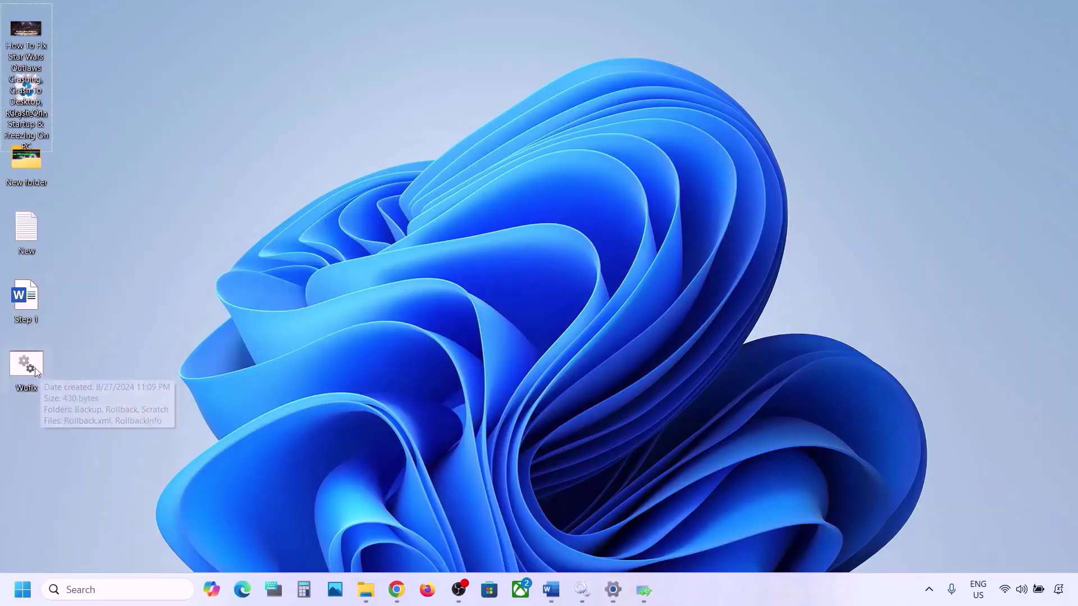
Close the Windows Update troubleshooter and run the Wufix script on the desktop as administrator.
left_click(33, 369)
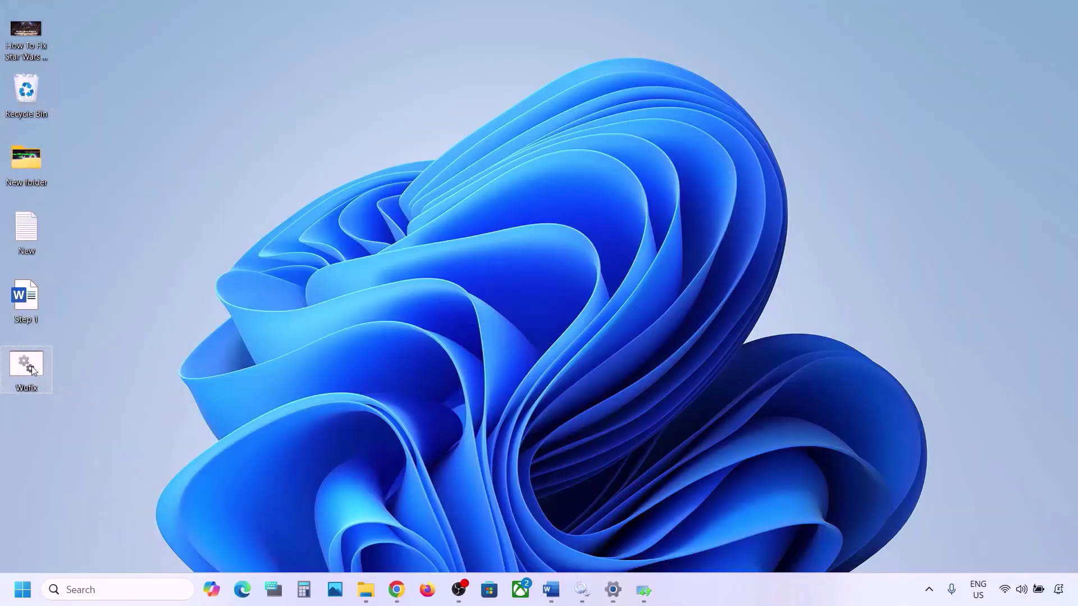
double_click(31, 365)
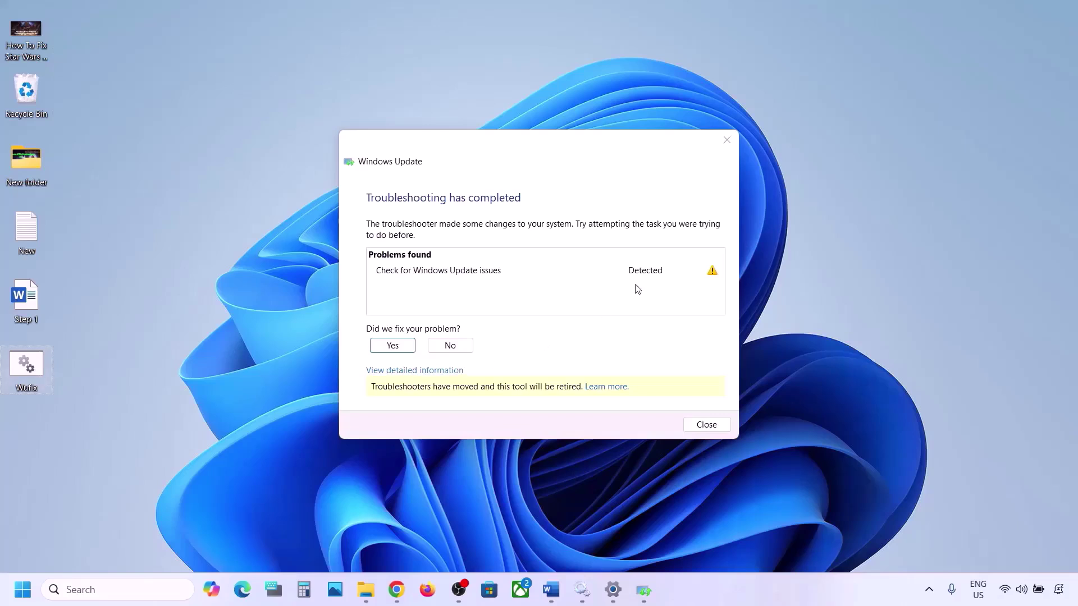
left_click(726, 140)
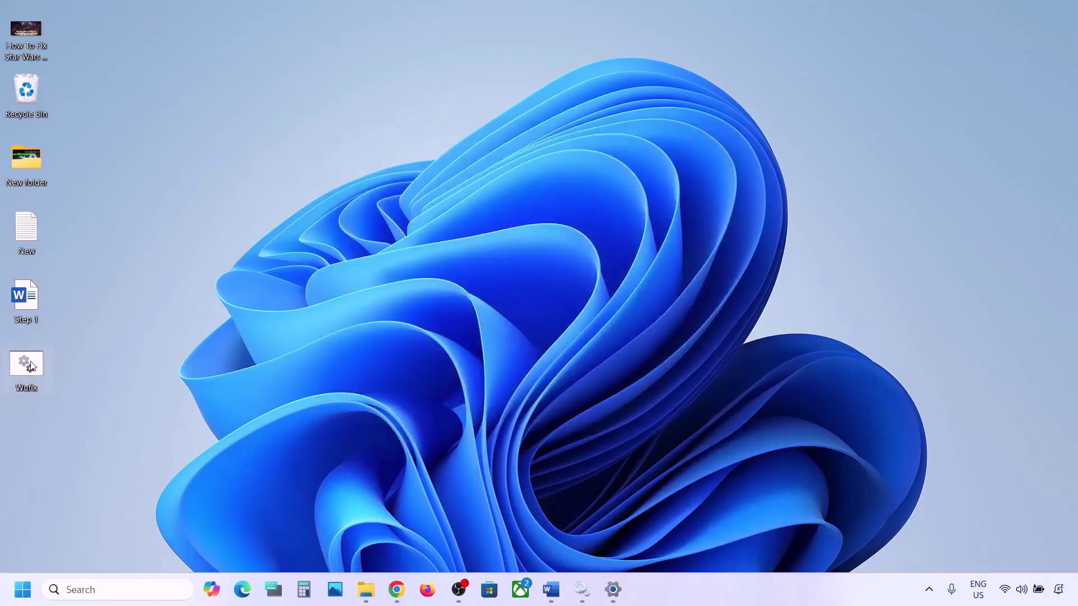
right_click(31, 366)
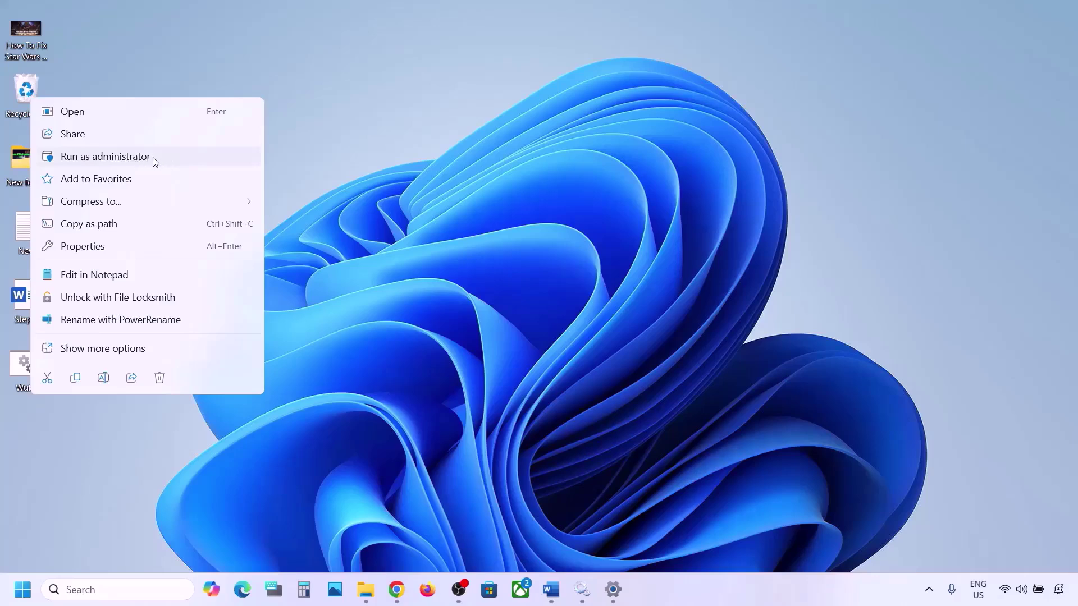
left_click(135, 159)
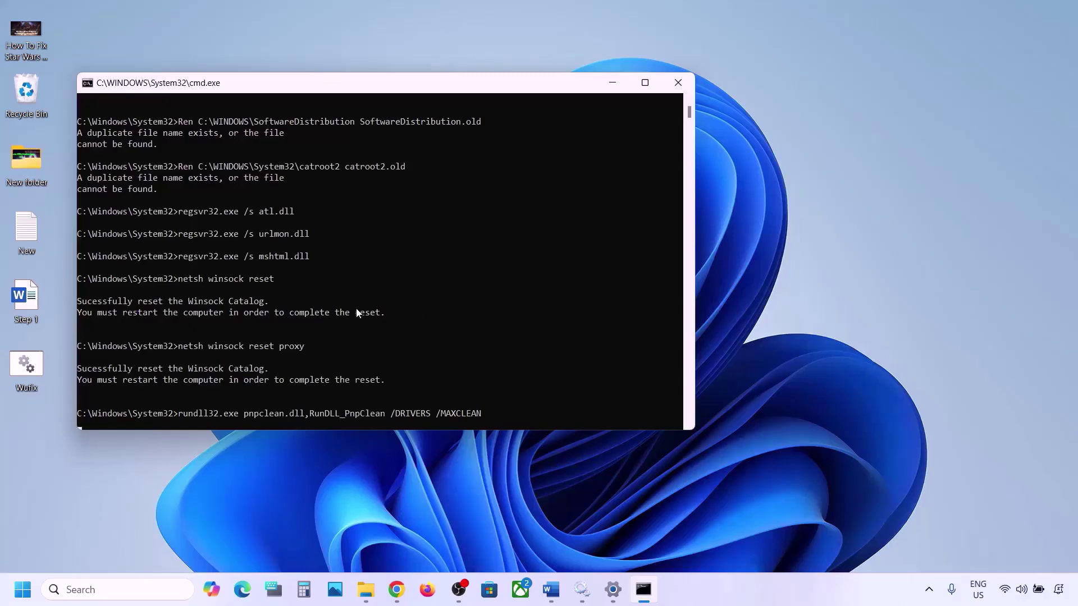
right_click(290, 265)
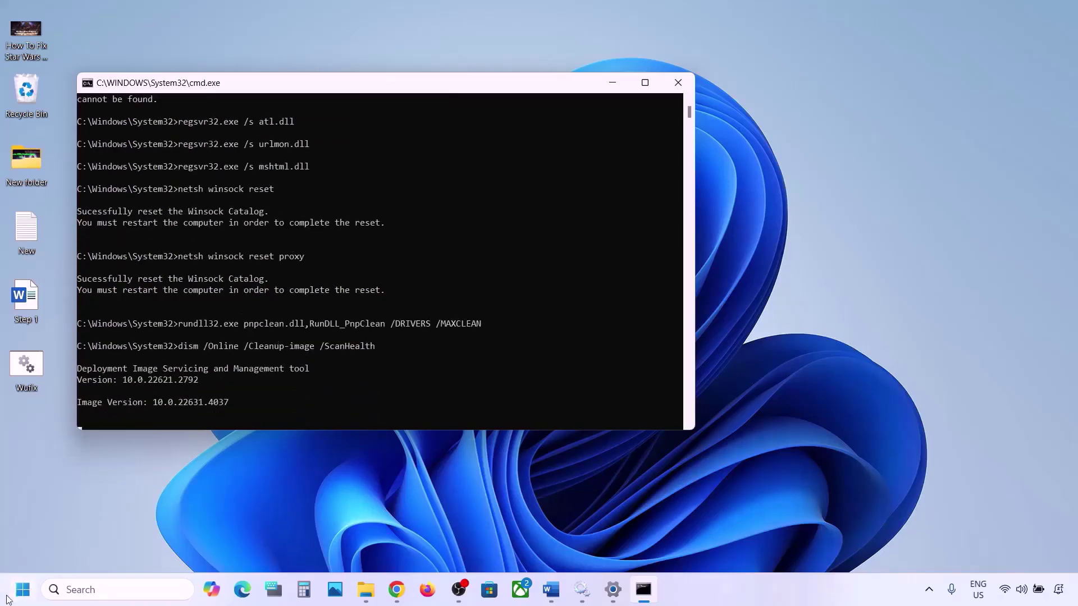
left_click(22, 590)
left_click(408, 541)
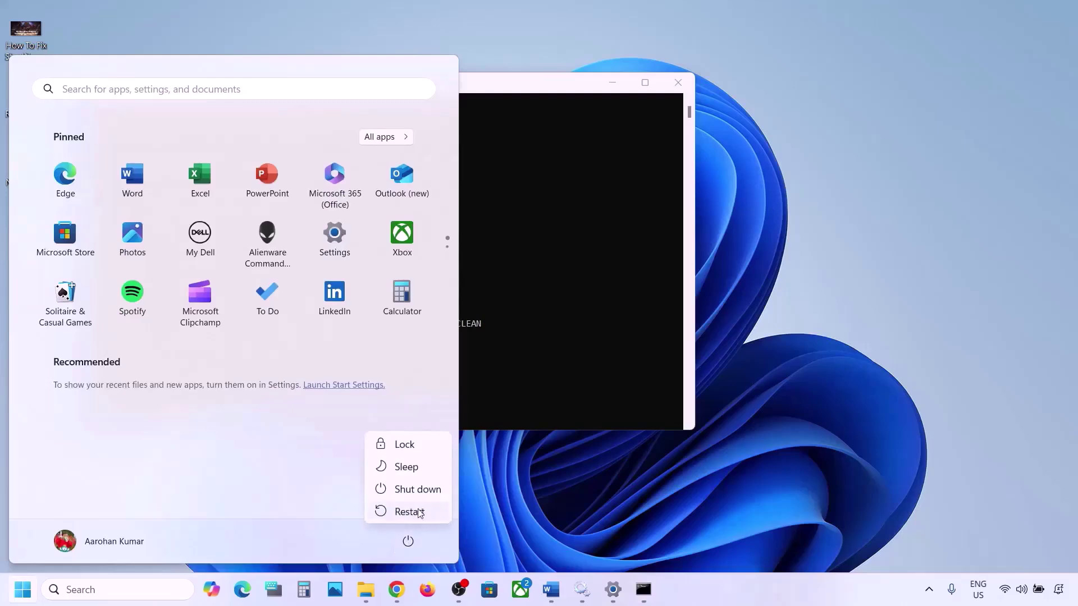
key("Escape")
left_click(572, 287)
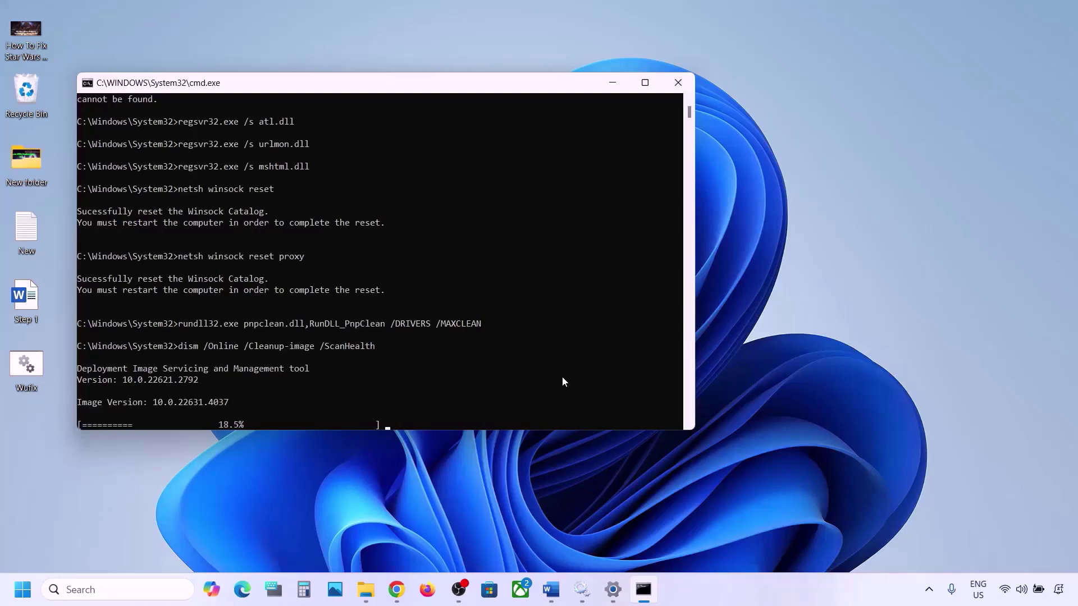
left_click(713, 602)
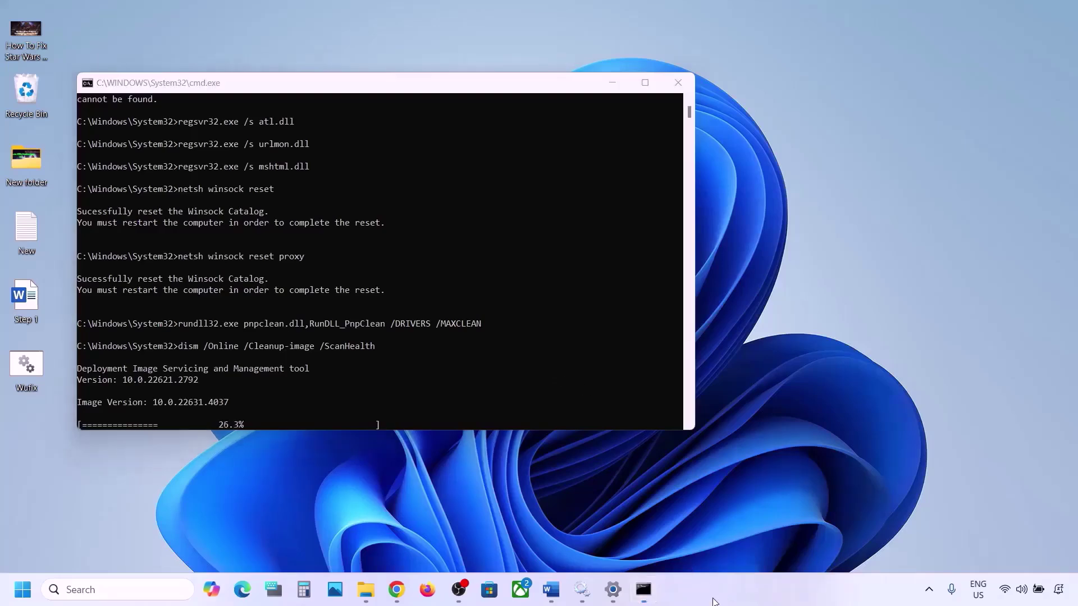
Switch to the Word document and highlight the Step 6 heading about using the Media Creation Tool.
key("super+d")
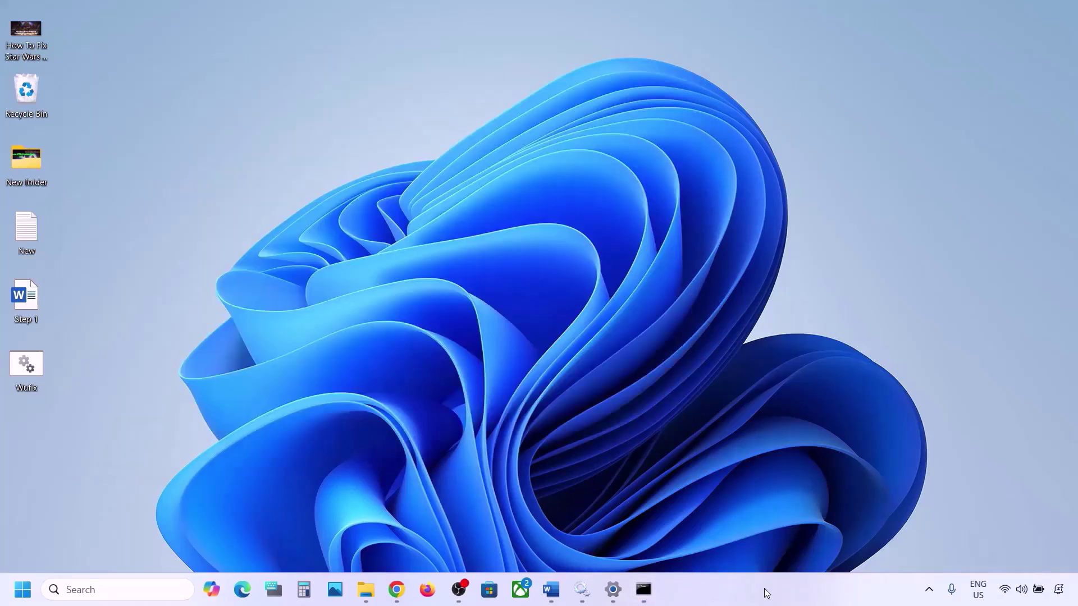
left_click(551, 589)
scroll(336, 425, "down", 2)
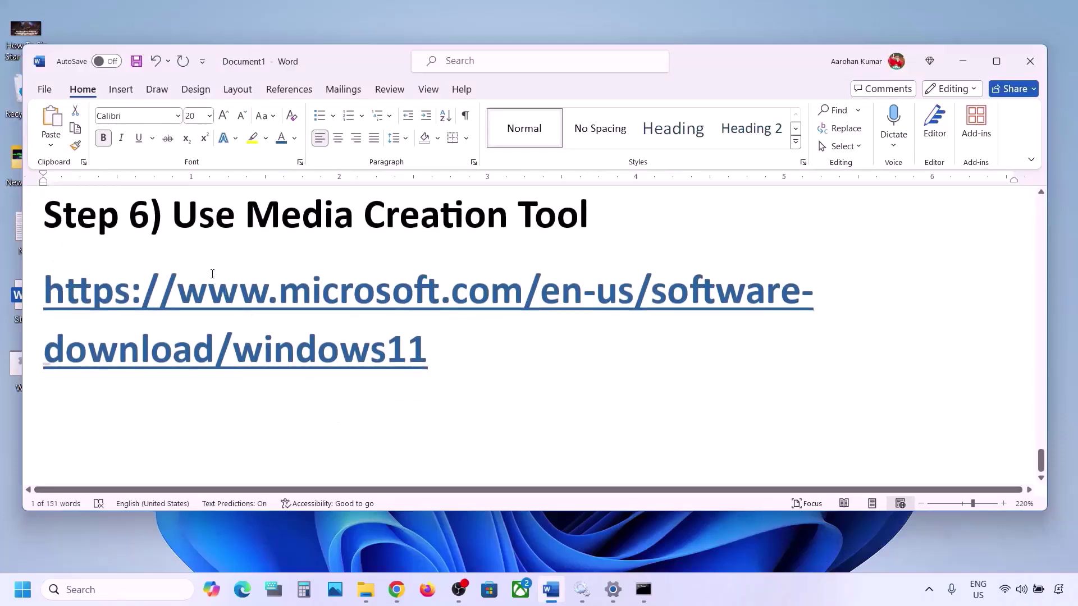
left_click_drag(174, 222, 592, 225)
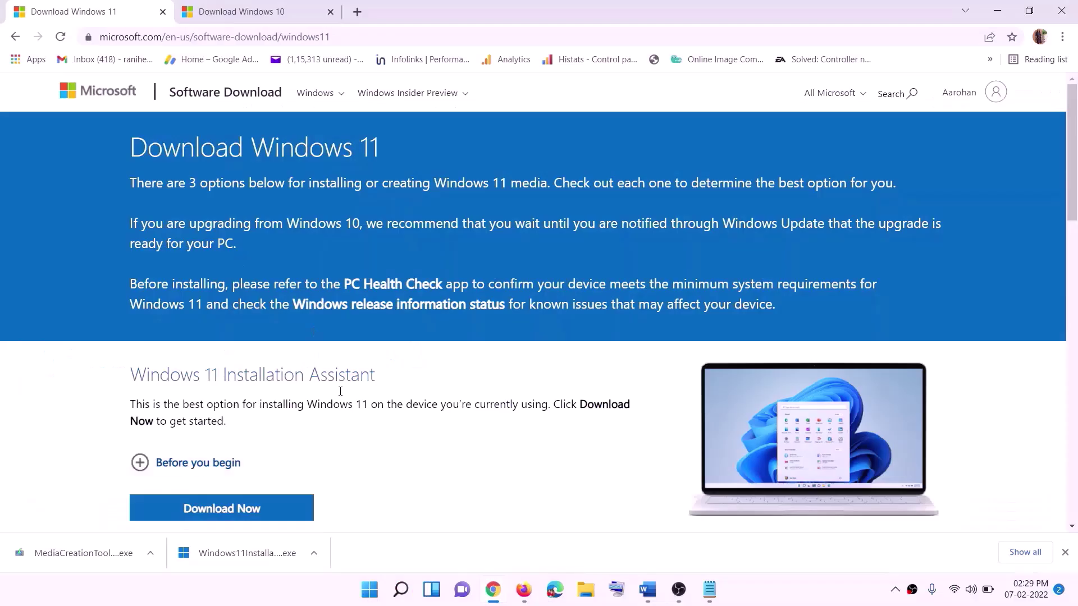
On Microsoft's Download Windows 11 page, download the media creation tool from the Create Windows 11 Installation Media section.
scroll(335, 389, "down", 1)
scroll(335, 389, "down", 4)
left_click_drag(202, 333, 312, 333)
left_click(214, 426)
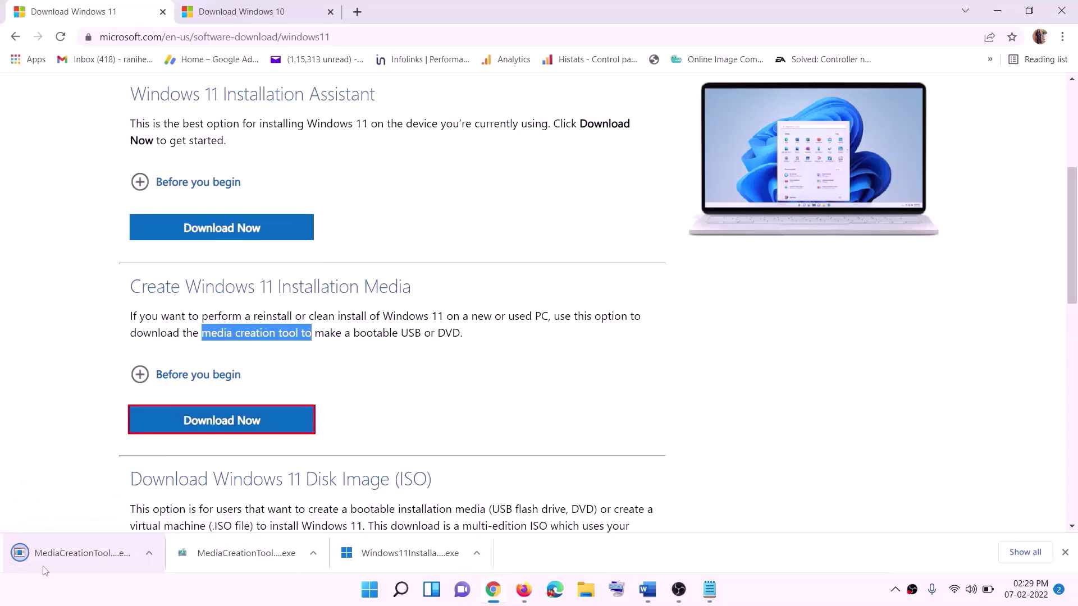
Launch the downloaded Media Creation Tool with administrator permission, accept its license terms and keep the recommended language and edition.
left_click(84, 553)
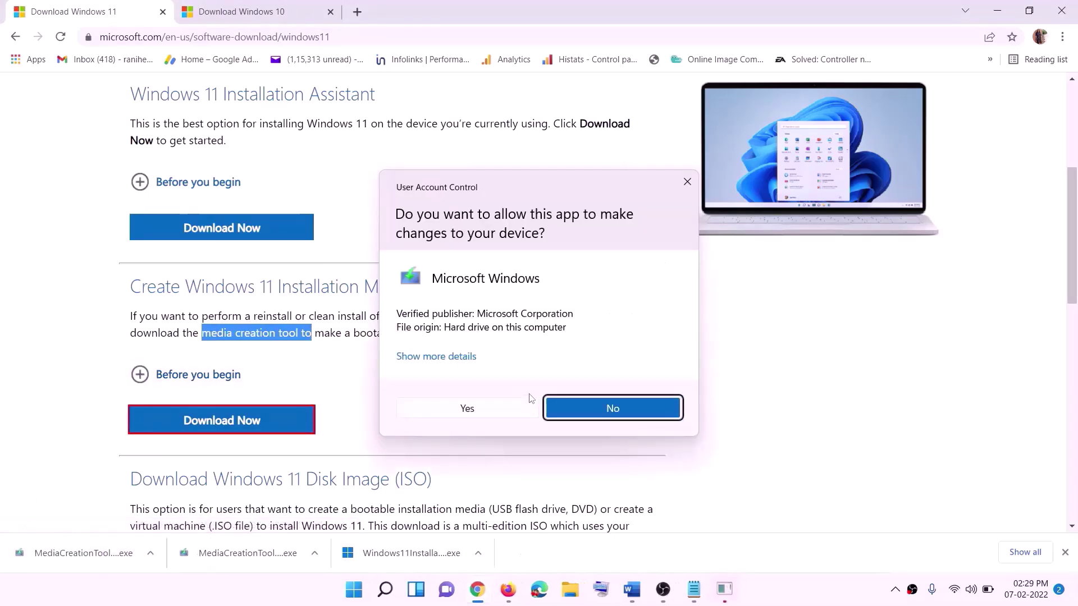
left_click(477, 415)
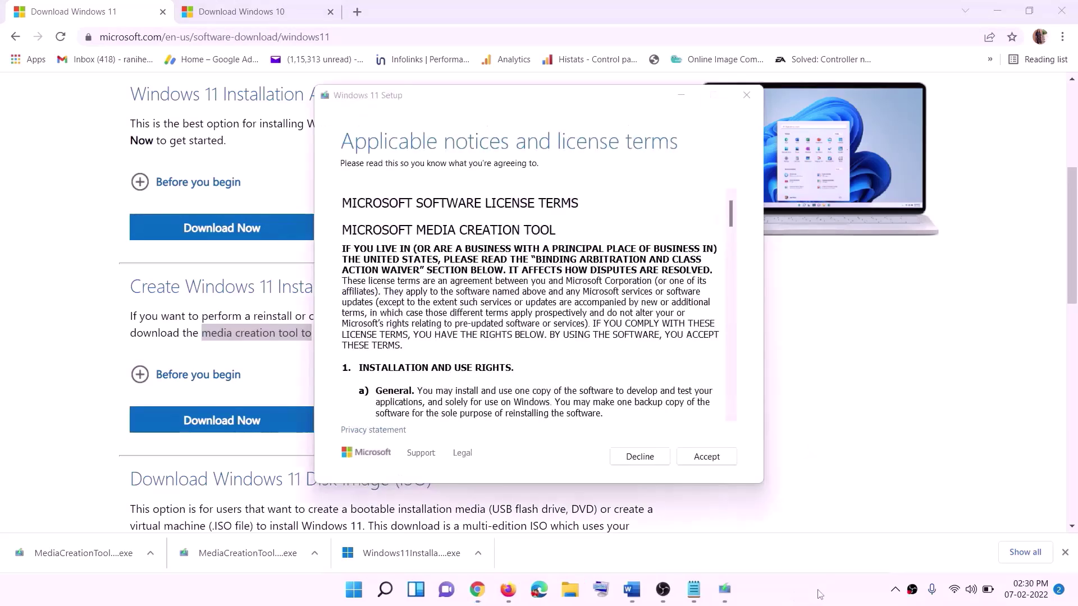
left_click(706, 456)
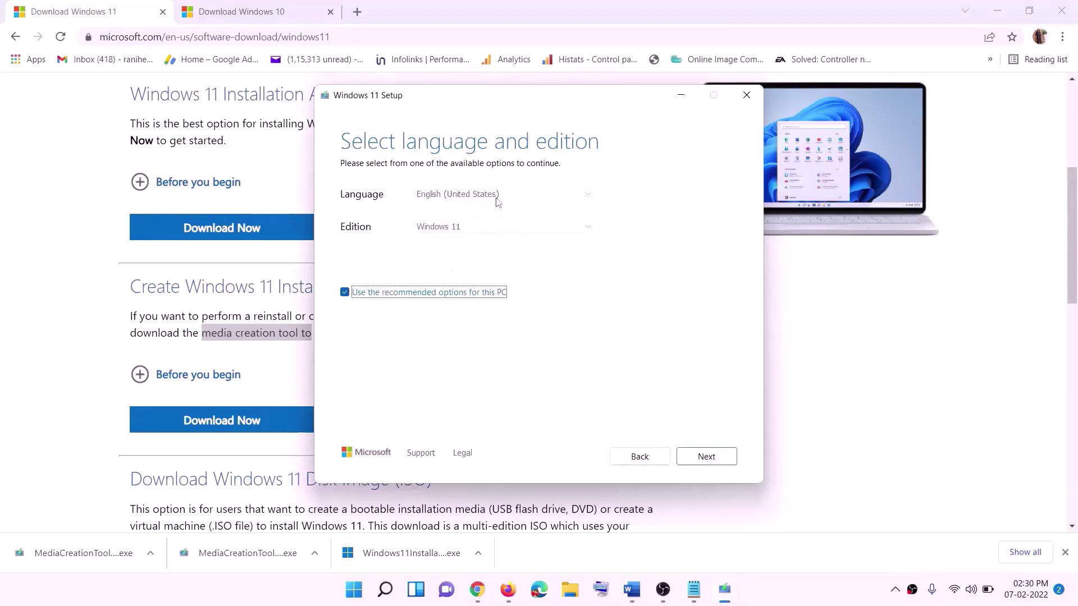
left_click(699, 455)
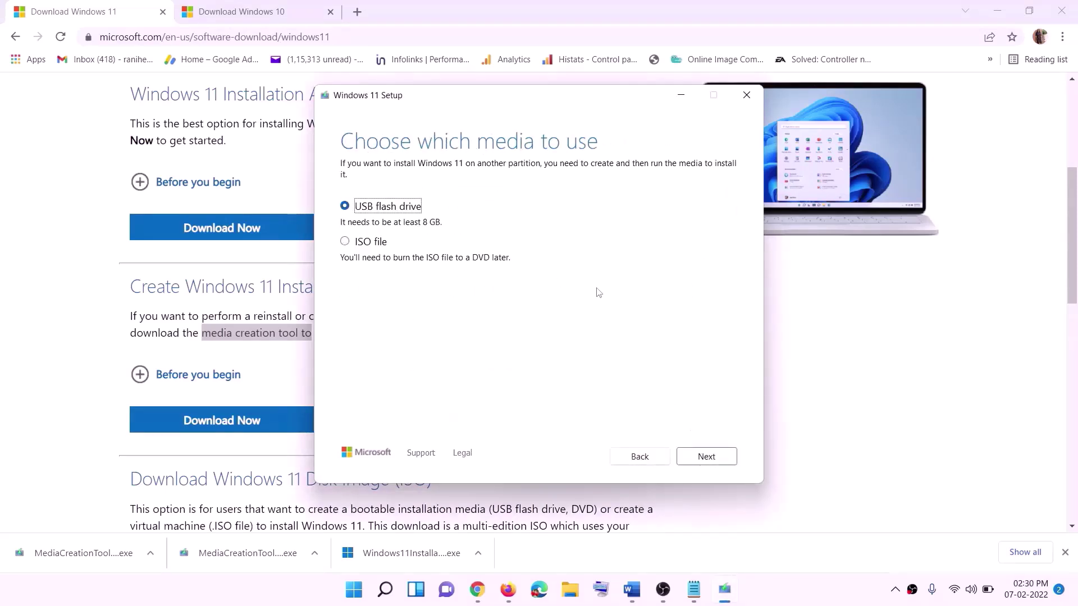
Choose ISO file as the installation media and select the Desktop as the save location for the Windows ISO.
left_click(369, 243)
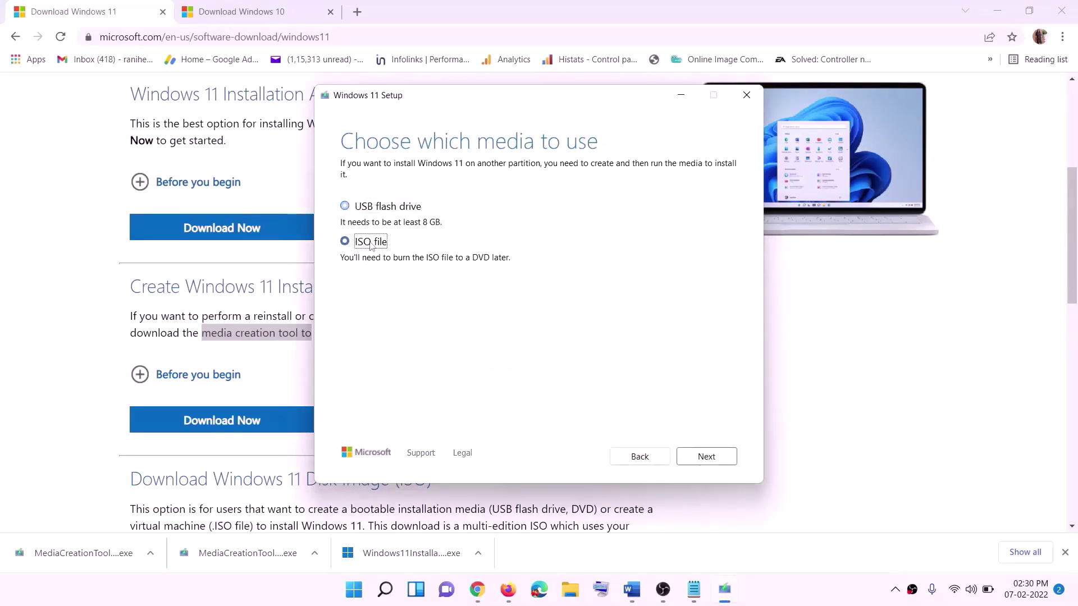
left_click(713, 455)
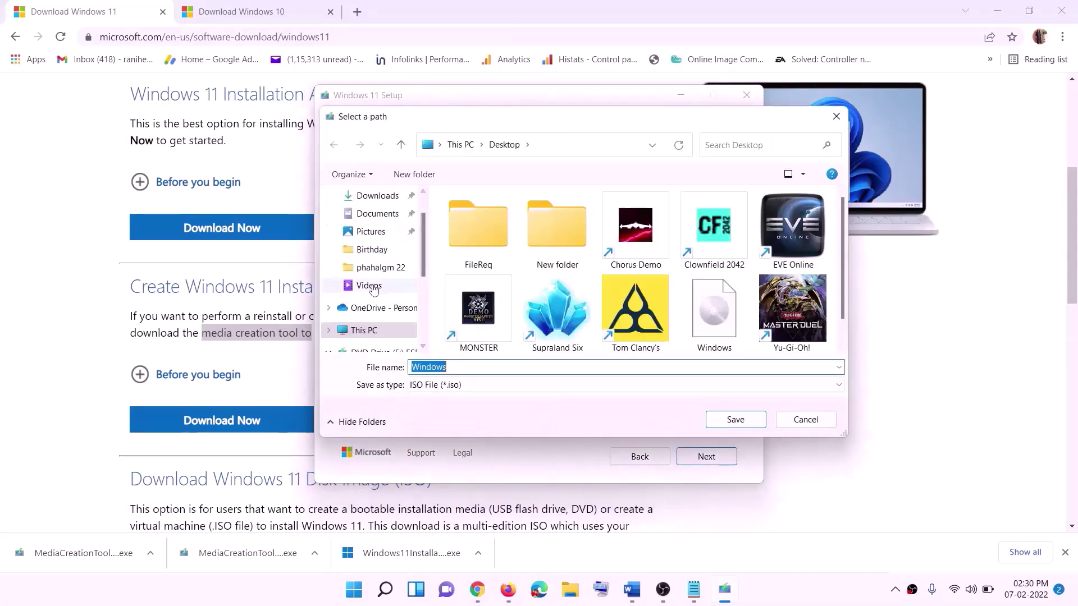
scroll(368, 284, "up", 2)
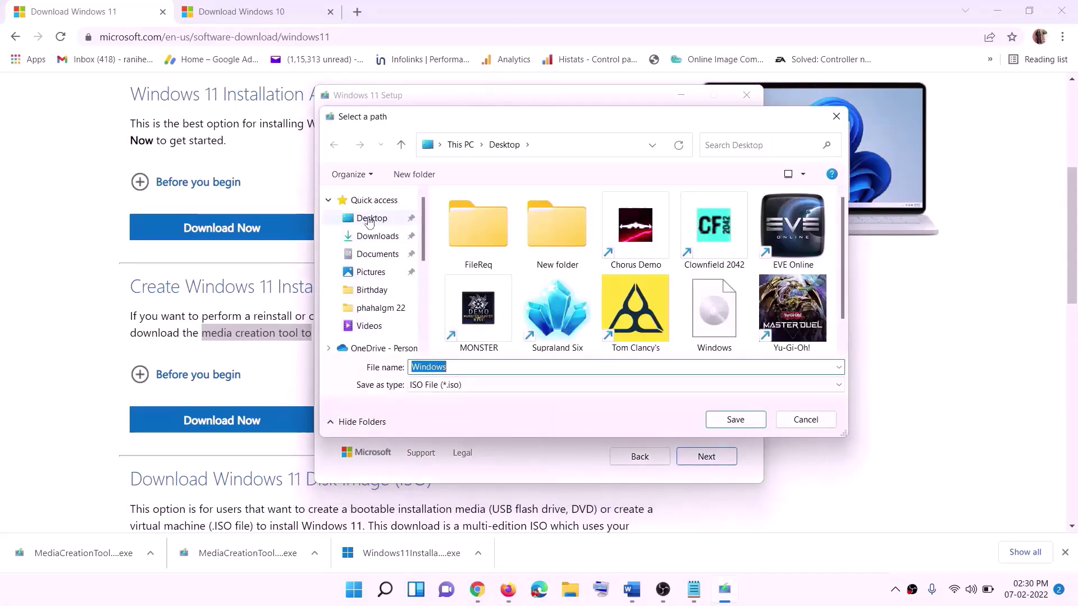
left_click(366, 221)
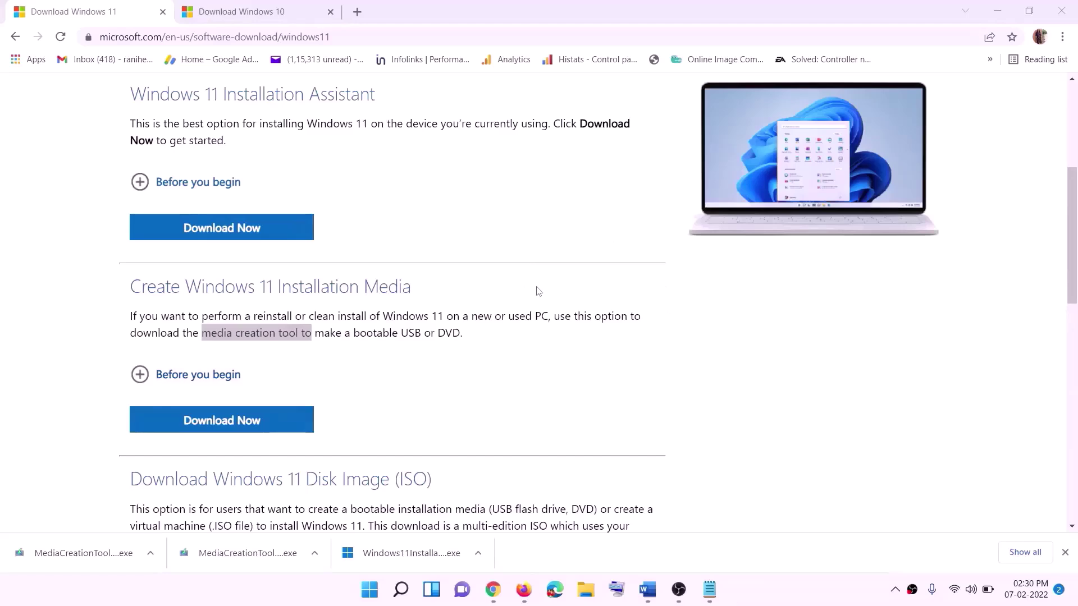
Move the Windows ISO file to the spot just above the Firefox shortcut on the desktop and open it.
key("super+d")
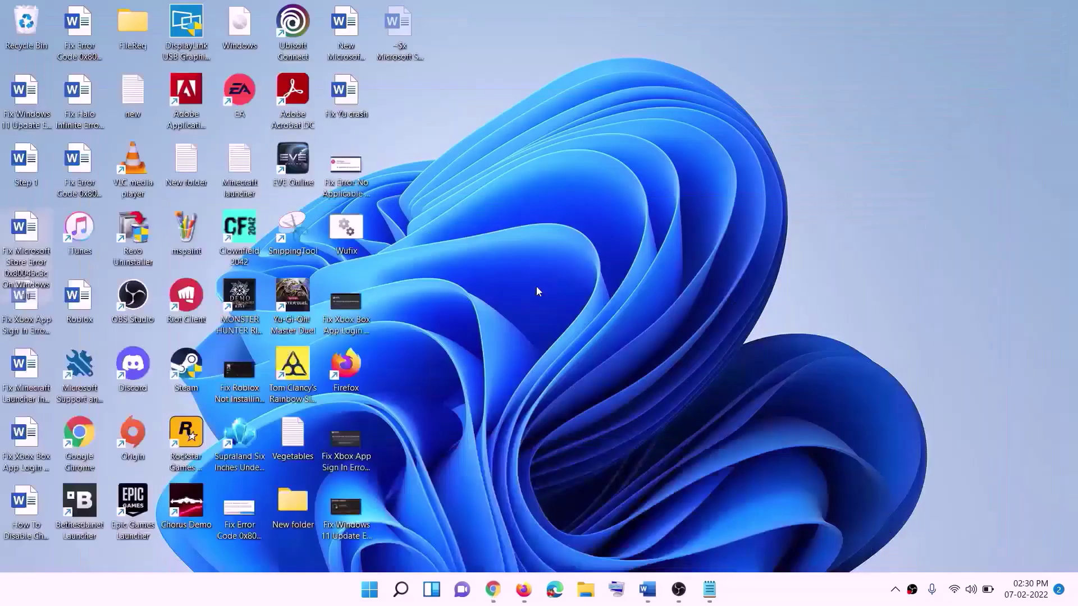
left_click_drag(251, 29, 434, 326)
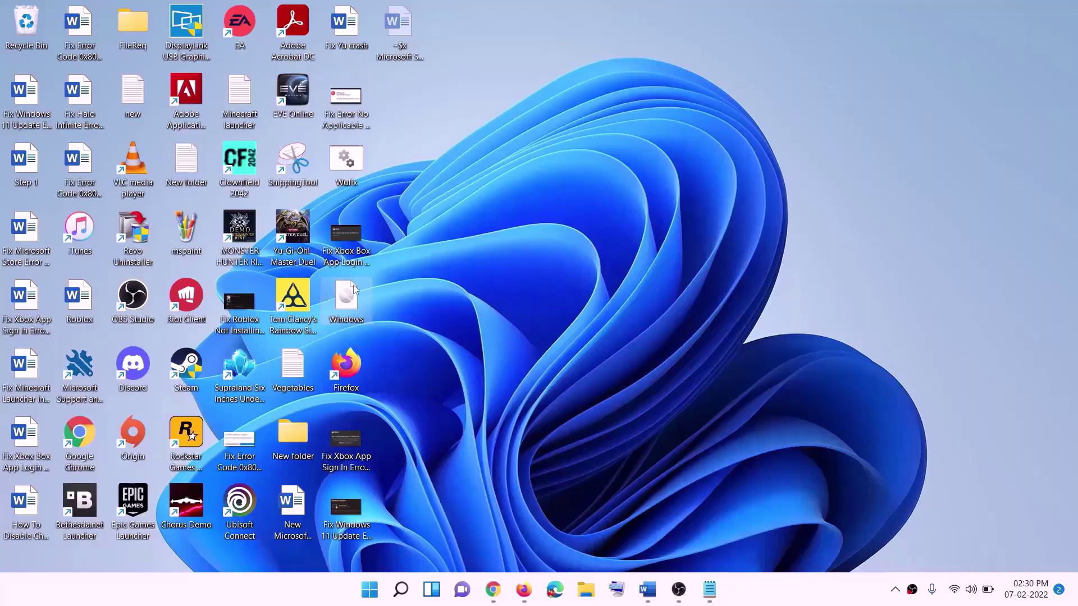
double_click(354, 302)
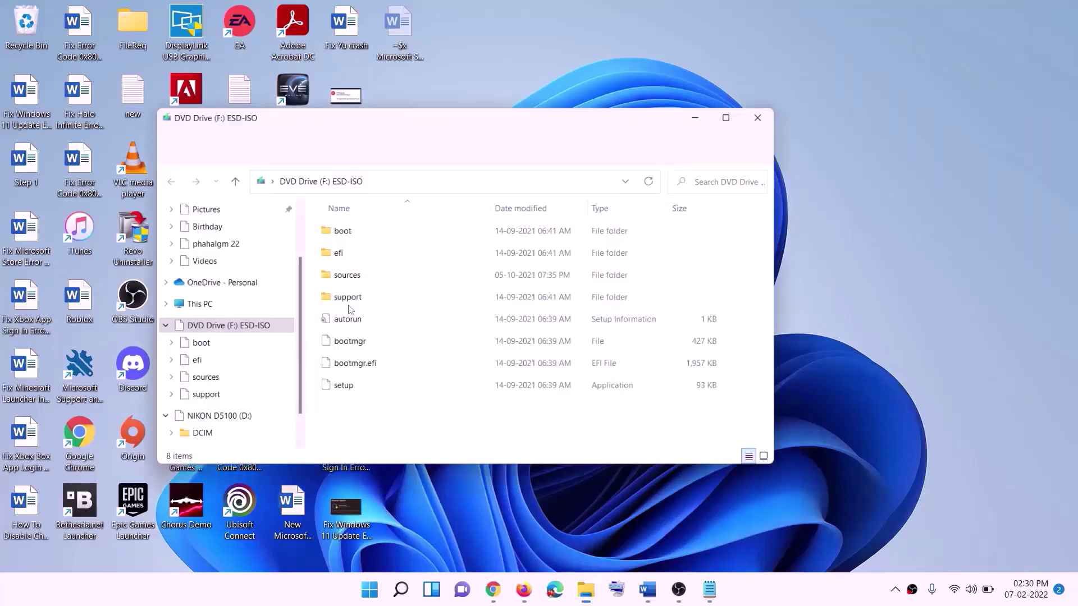
Run setup from the mounted ESD-ISO drive, allow it to make changes, and continue past the Install Windows 11 page.
left_click(340, 393)
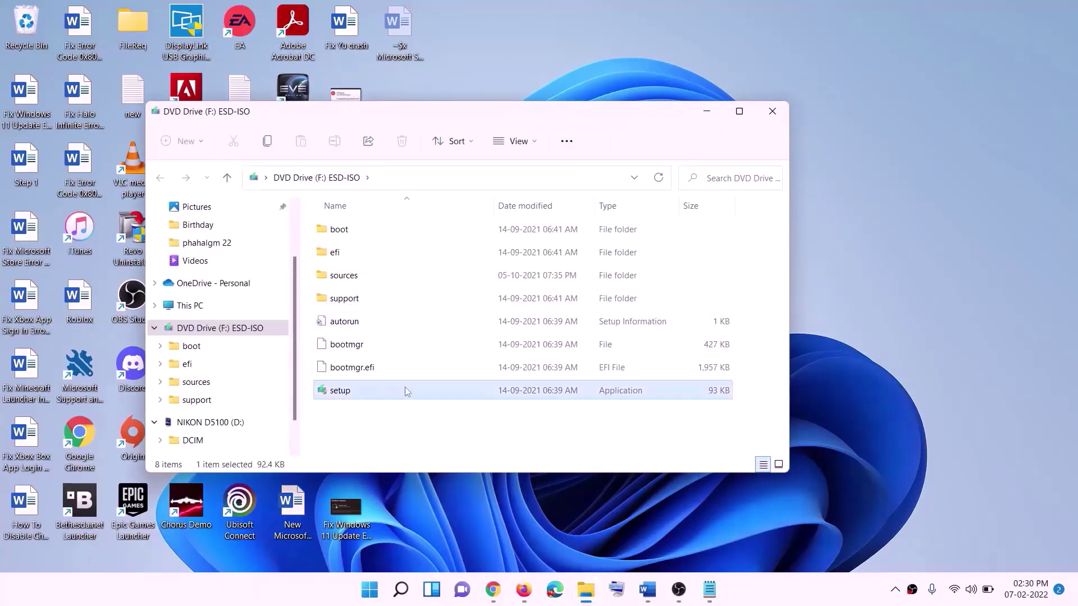
double_click(368, 391)
left_click(429, 440)
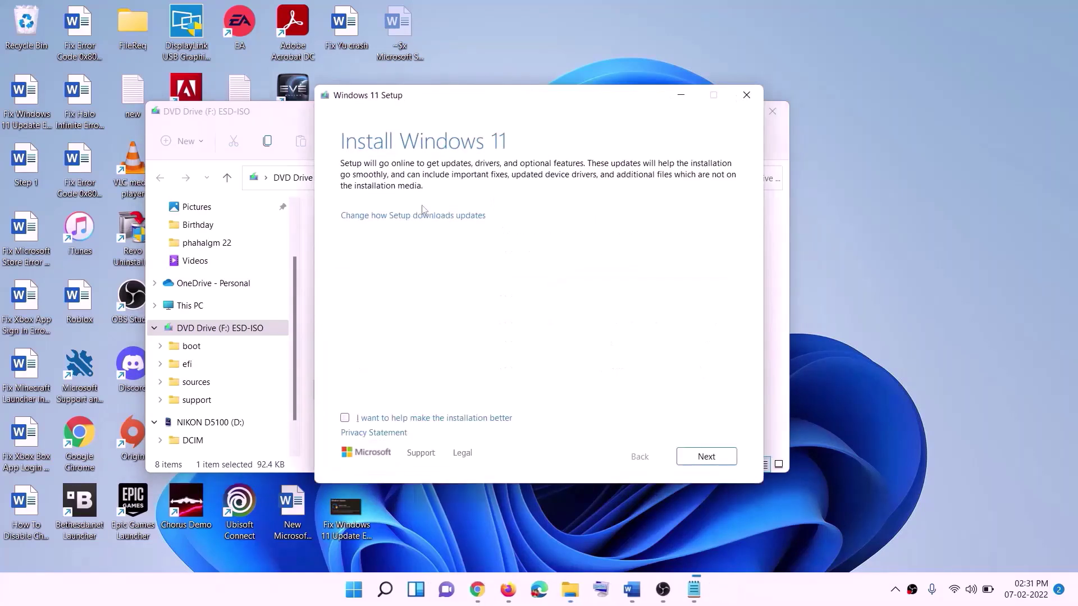
left_click(711, 458)
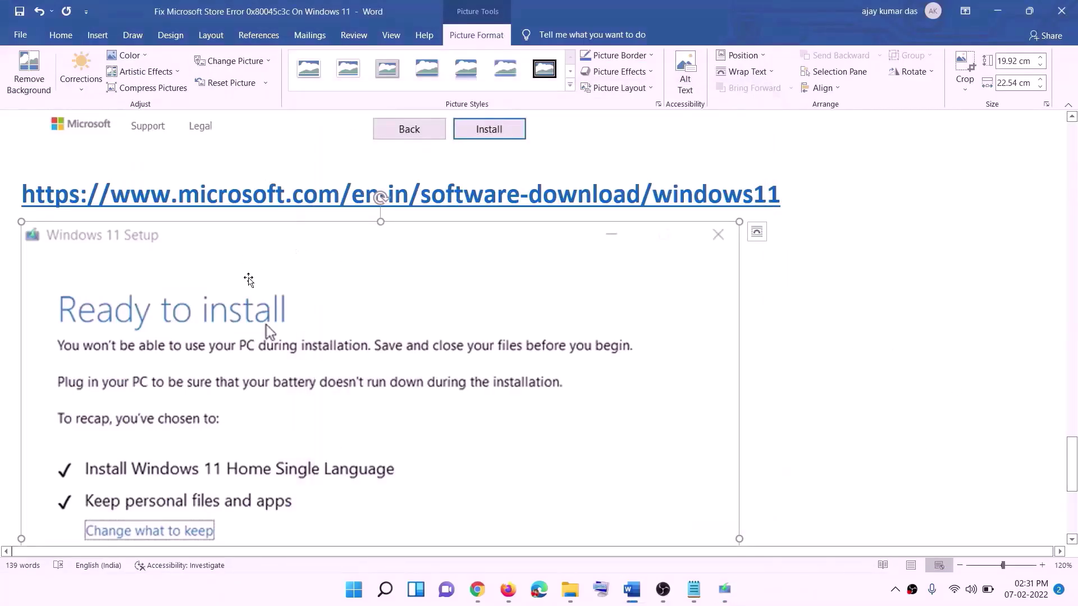
Review the Ready to install picture in the Word document, from the recap of what is kept down to the Install option.
scroll(299, 254, "down", 3)
scroll(298, 205, "down", 1)
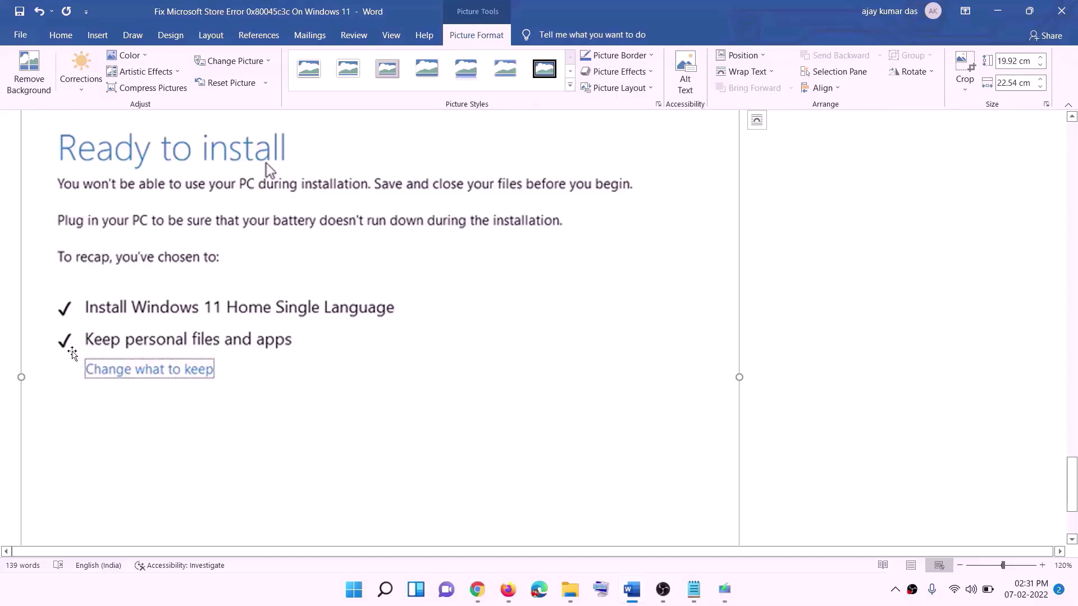
scroll(415, 352, "down", 2)
scroll(415, 352, "down", 1)
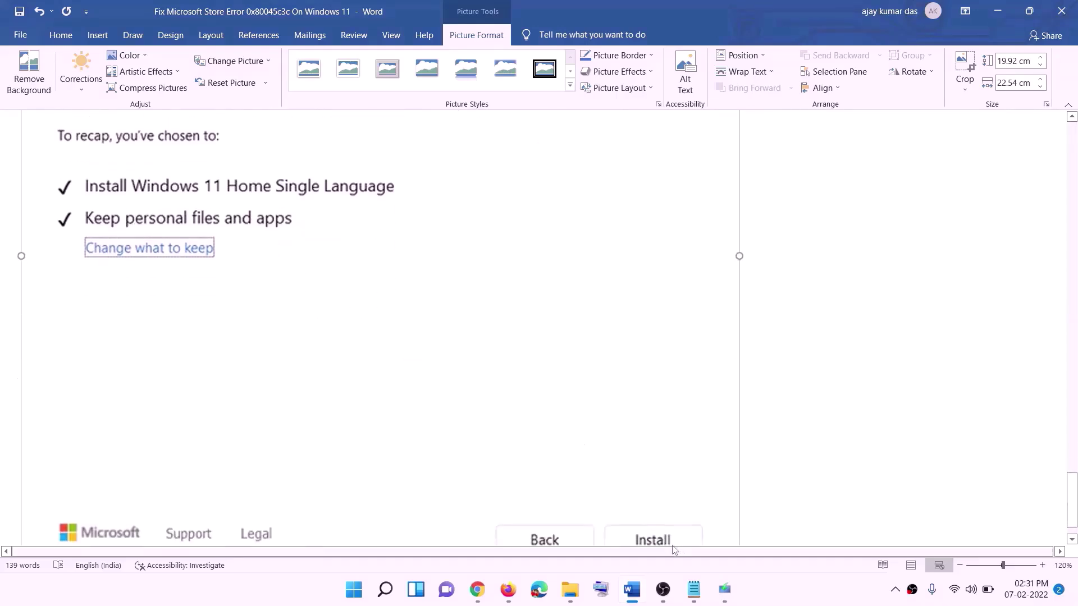
scroll(570, 392, "up", 7)
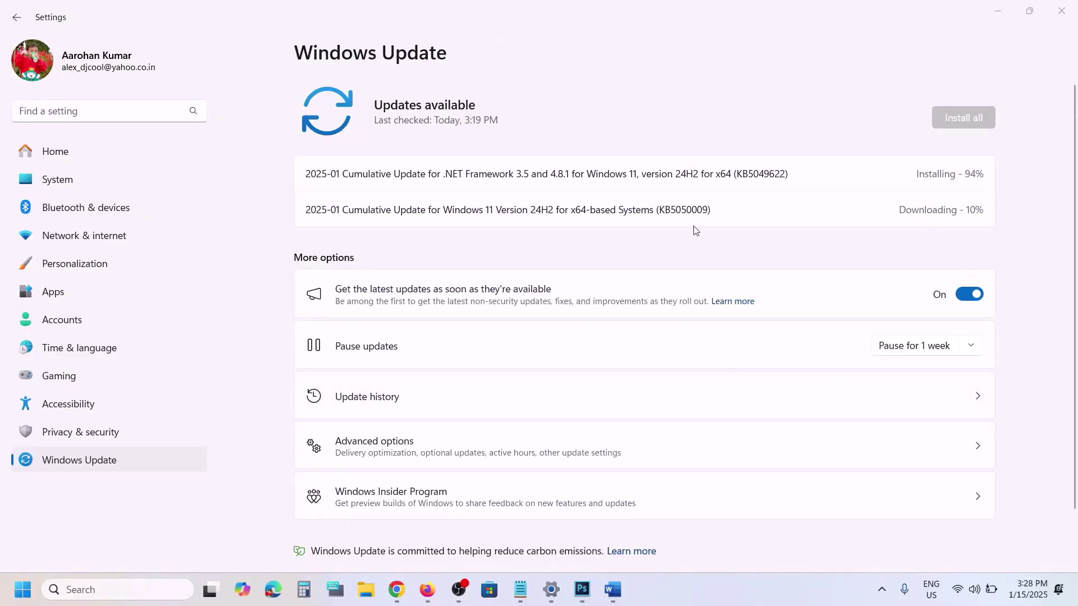
In the Windows Update settings, highlight KB5050009 in the name of the Windows 11 Version 24H2 cumulative update.
left_click_drag(655, 212, 711, 211)
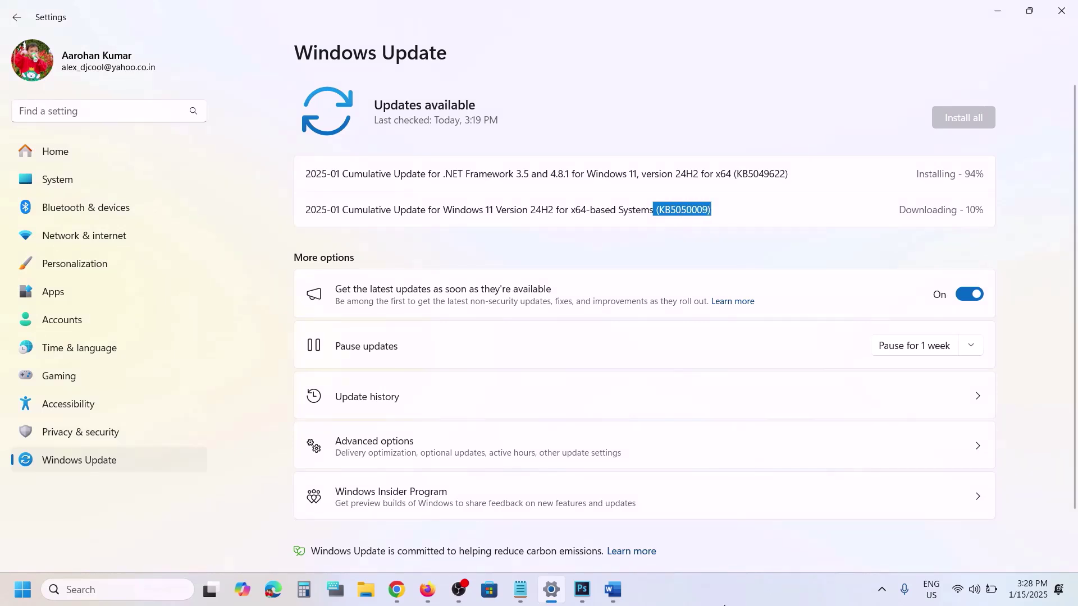